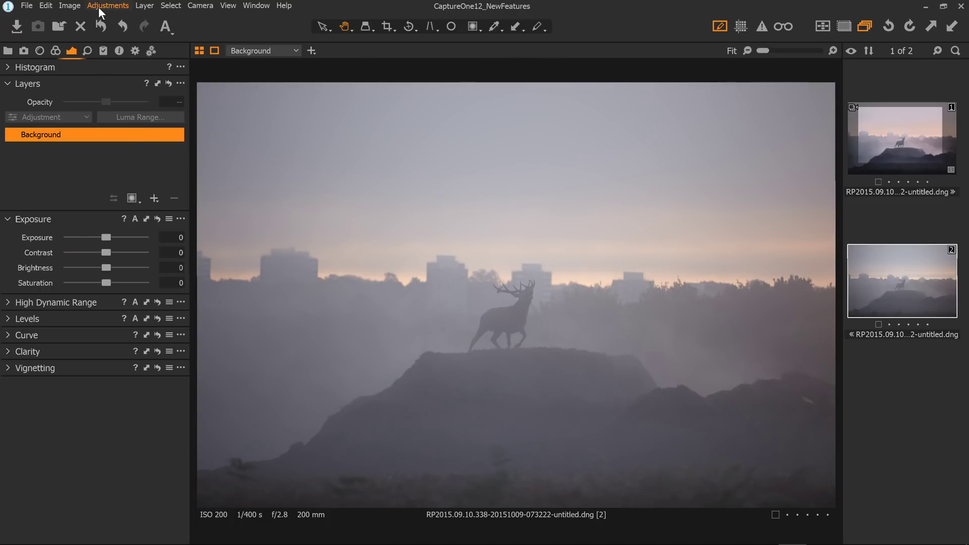
Look through the keyboard shortcuts editor, then close it.
left_click(46, 6)
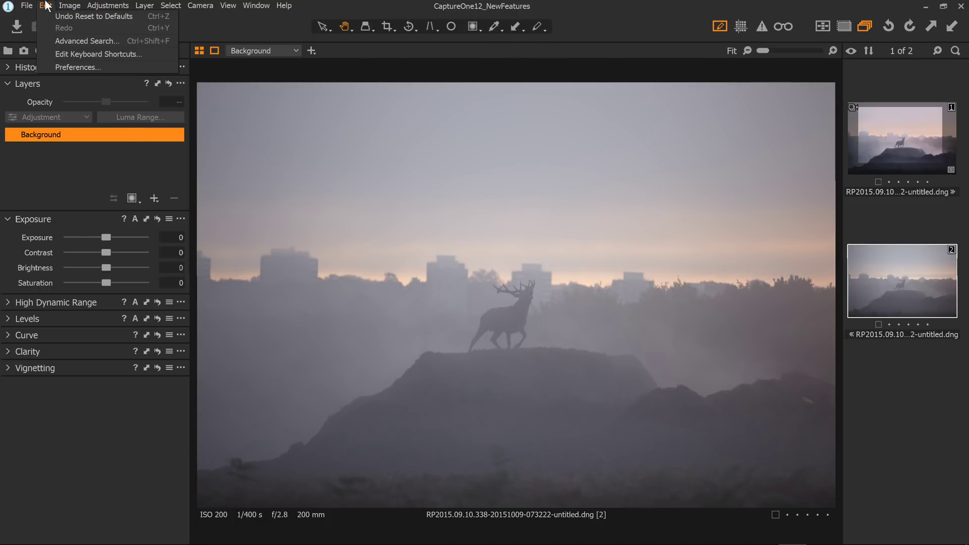
left_click(141, 53)
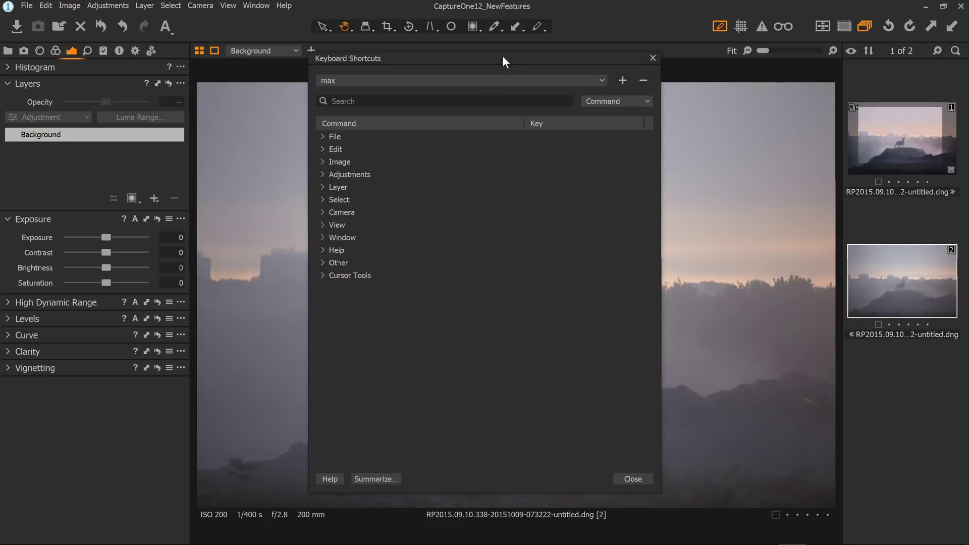
left_click_drag(411, 62, 255, 41)
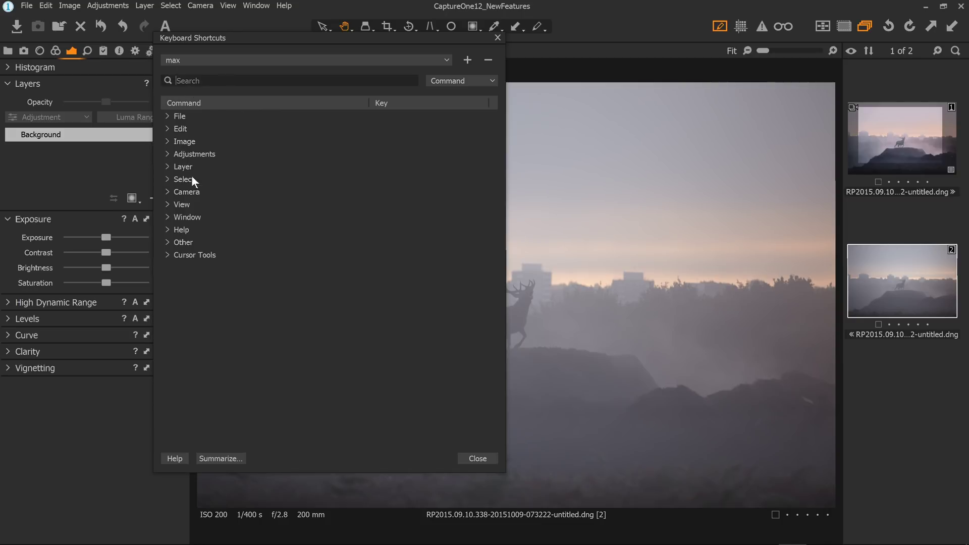
left_click(498, 38)
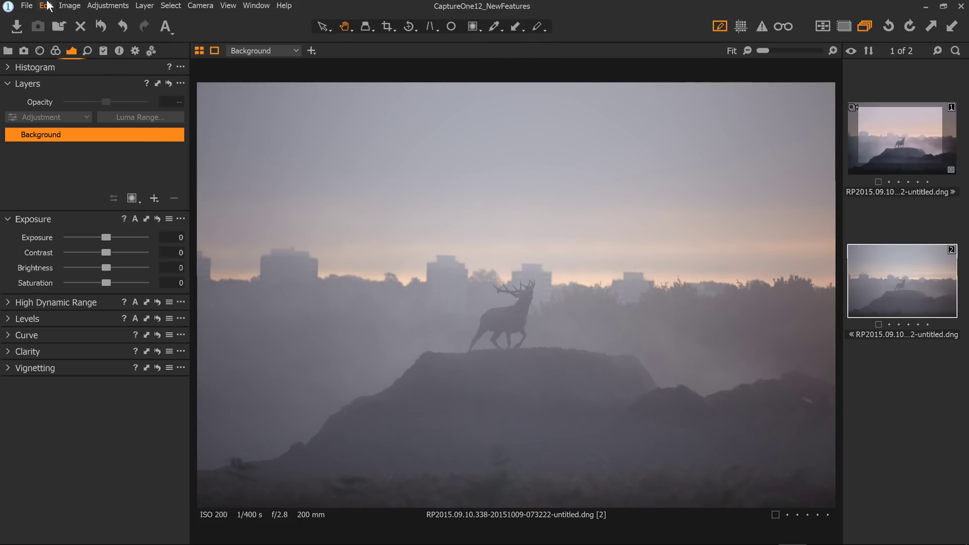
Open the application preferences and view the Plugins settings.
left_click(47, 6)
left_click(47, 5)
left_click(47, 6)
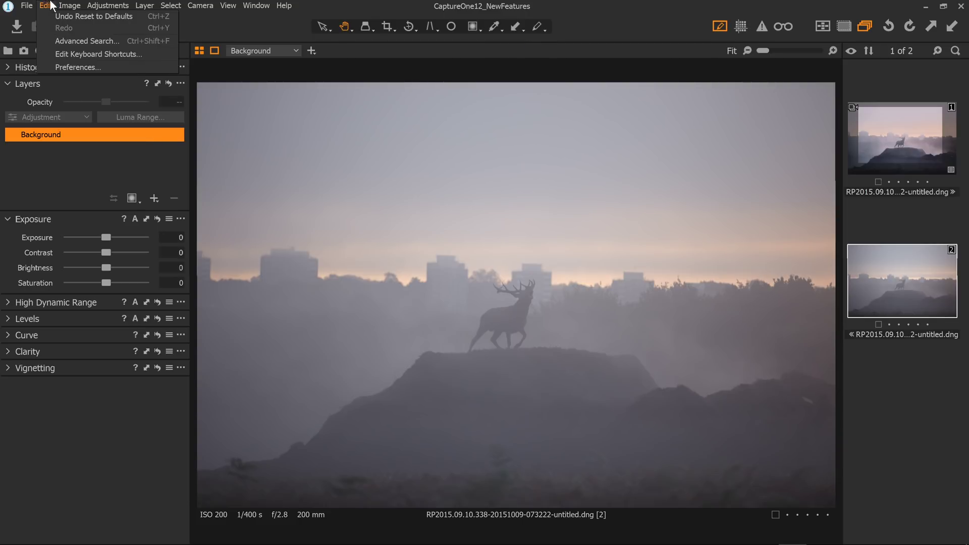
left_click(68, 67)
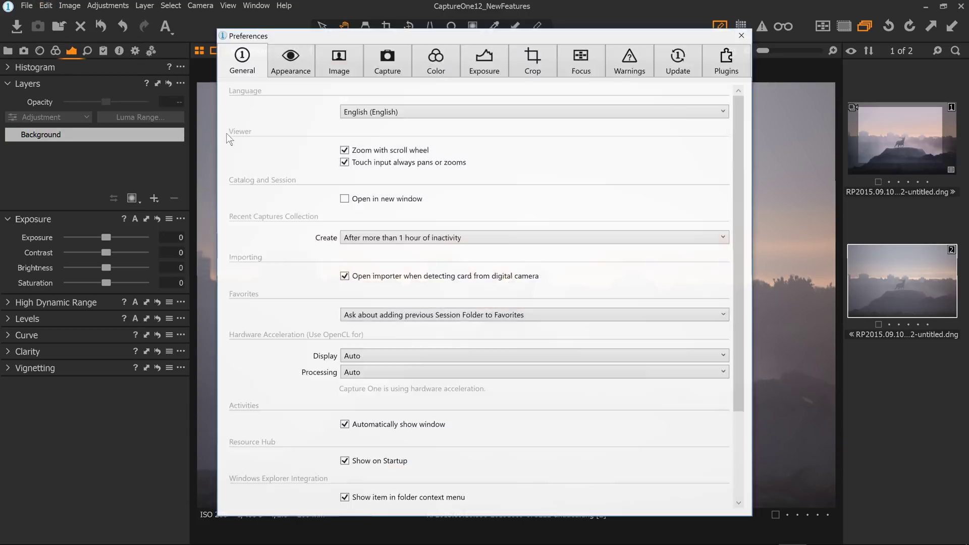
left_click(729, 60)
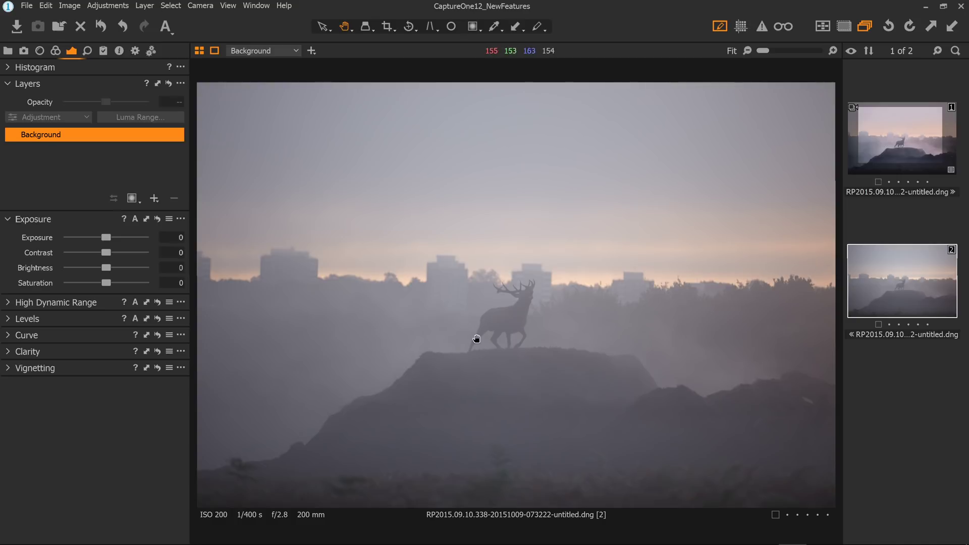
Set Light Falloff to 12 in the Lens tab.
left_click(23, 51)
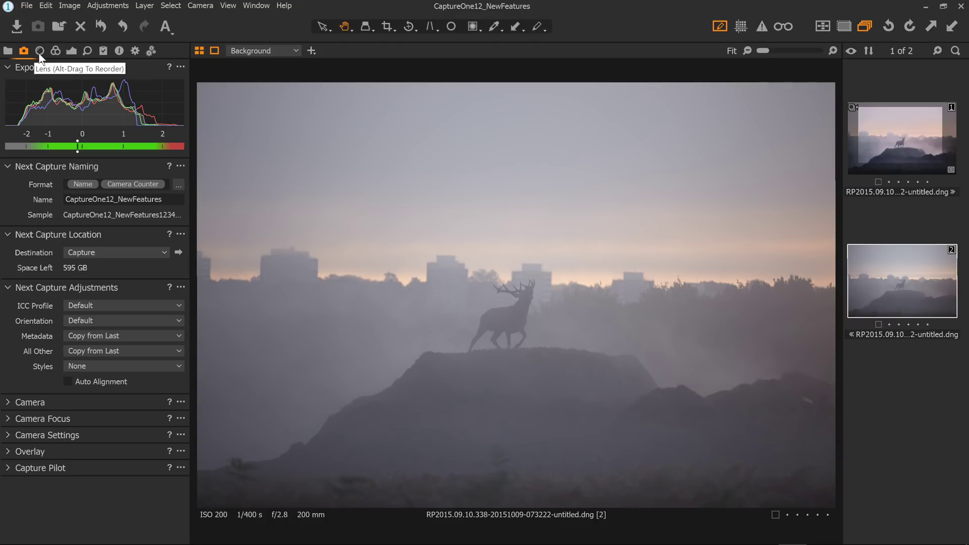
left_click(40, 51)
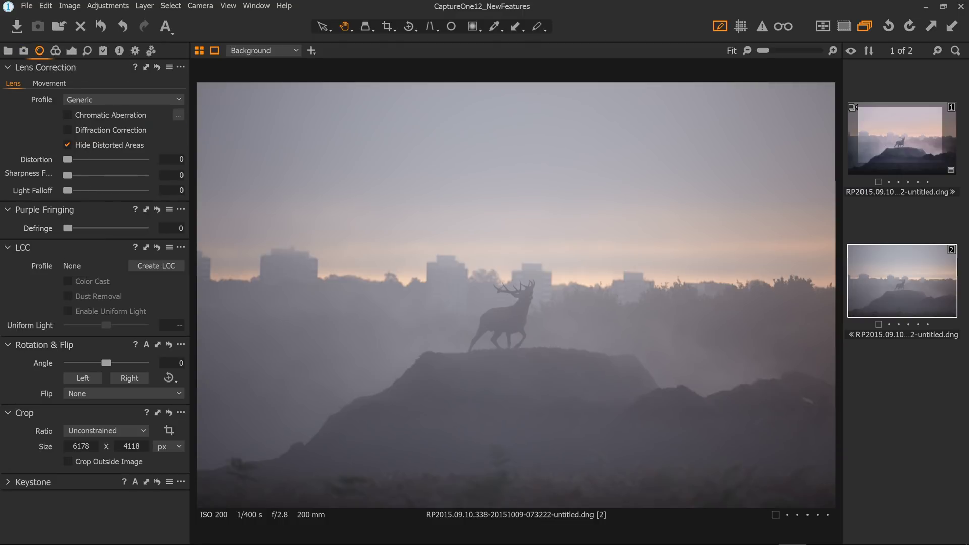
left_click_drag(68, 191, 75, 190)
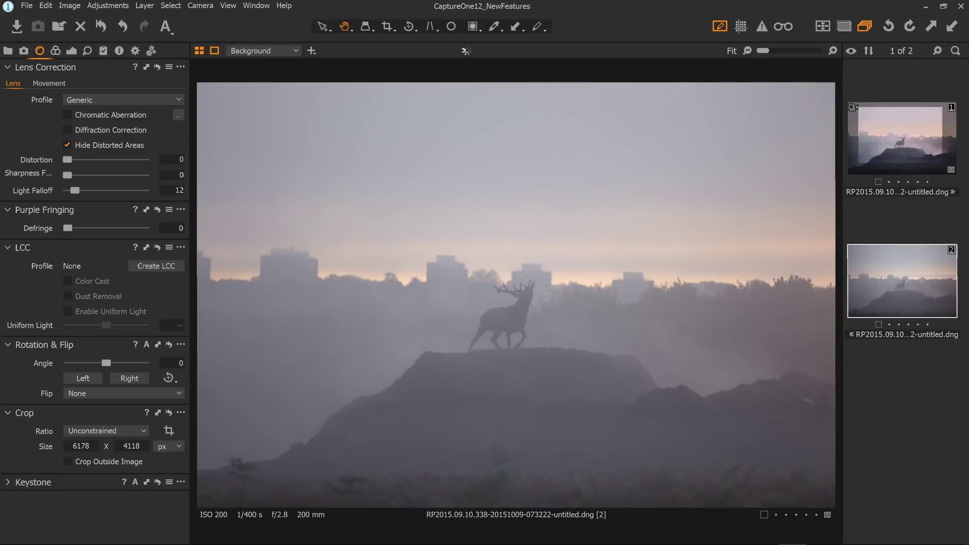
left_click(71, 51)
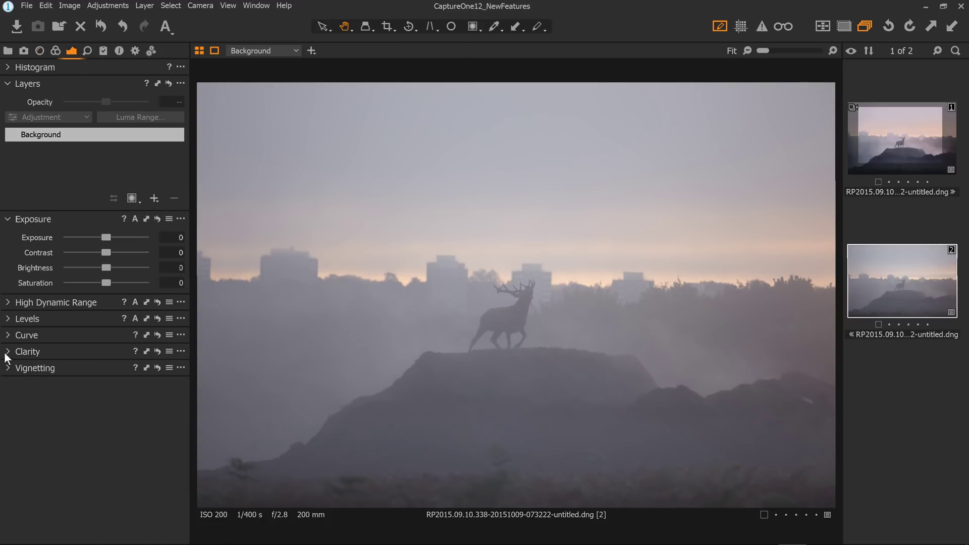
Shape an S-shaped Luma curve with deeper shadows, lifted highlights and a midtone anchor.
left_click(9, 335)
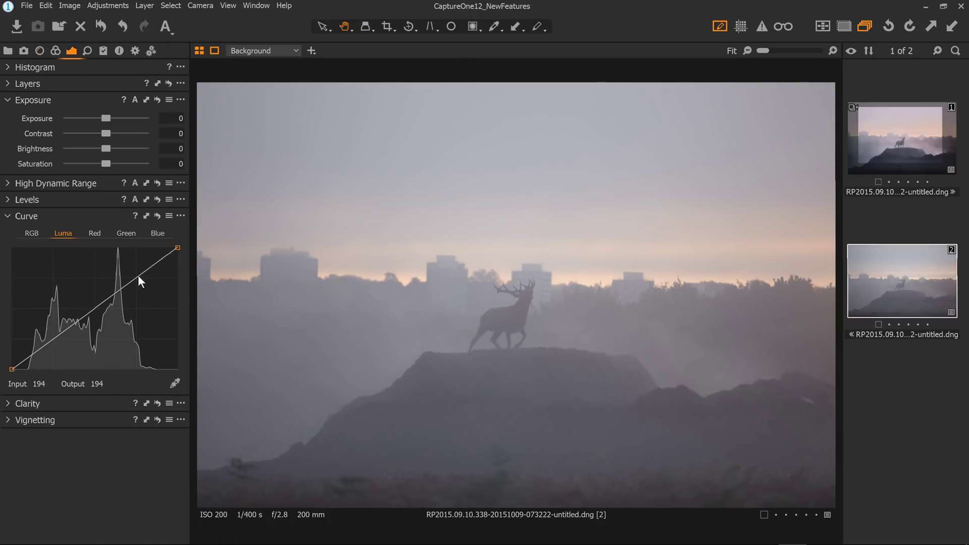
left_click_drag(137, 275, 138, 271)
left_click_drag(52, 336, 60, 347)
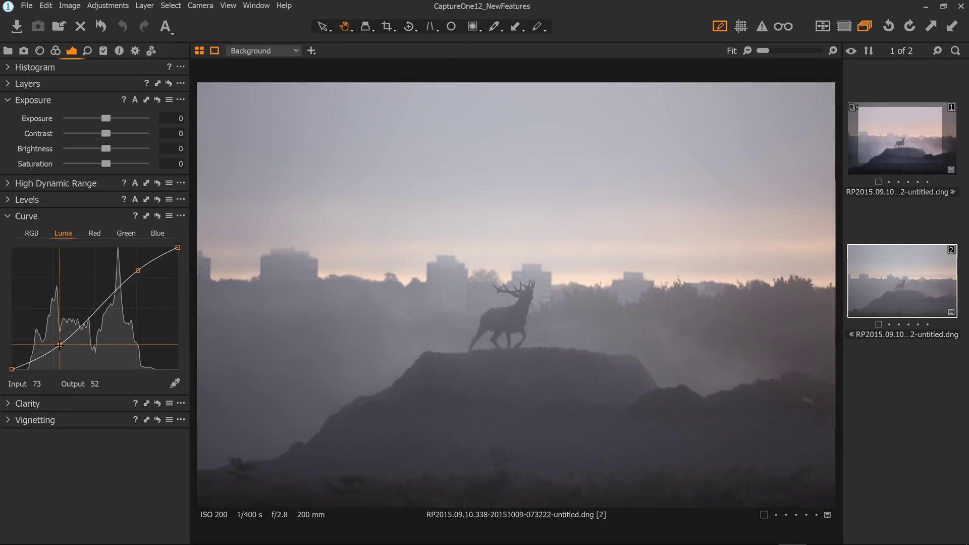
left_click_drag(138, 271, 139, 267)
left_click_drag(59, 347, 58, 348)
left_click(94, 308)
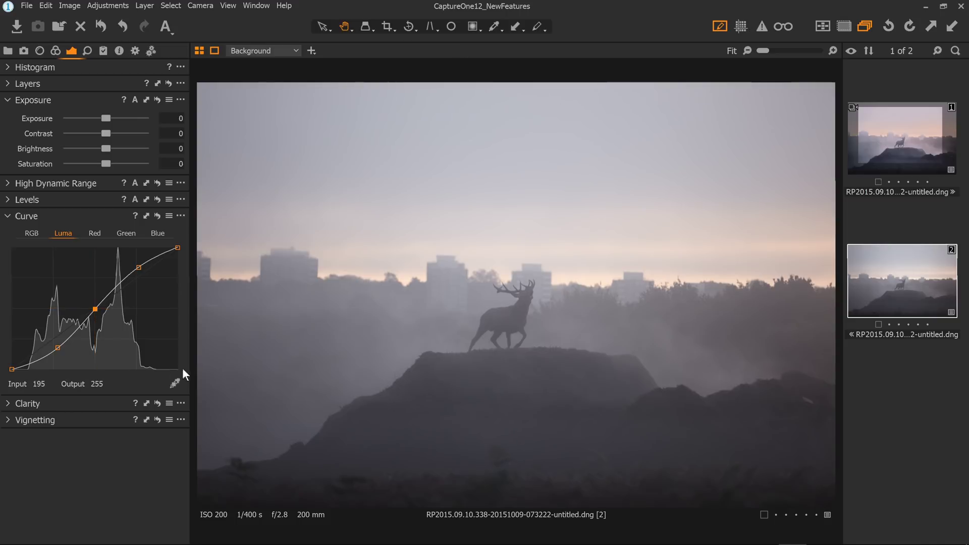
Raise Clarity to 40.
left_click(10, 406)
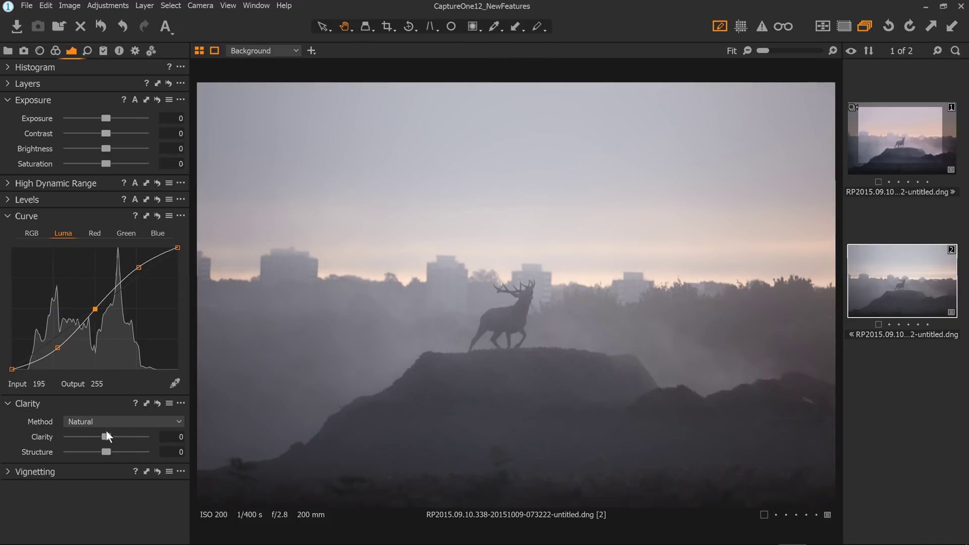
left_click_drag(106, 436, 121, 435)
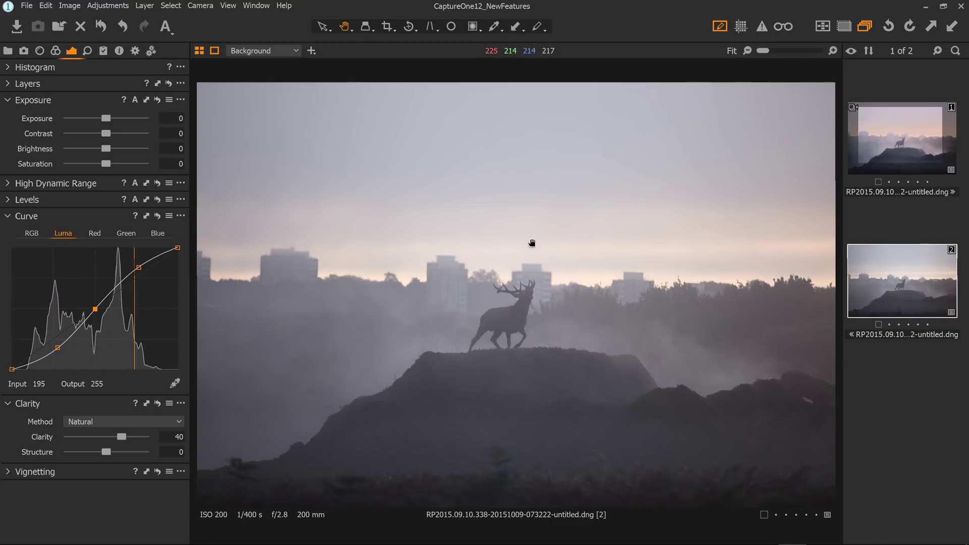
left_click(8, 87)
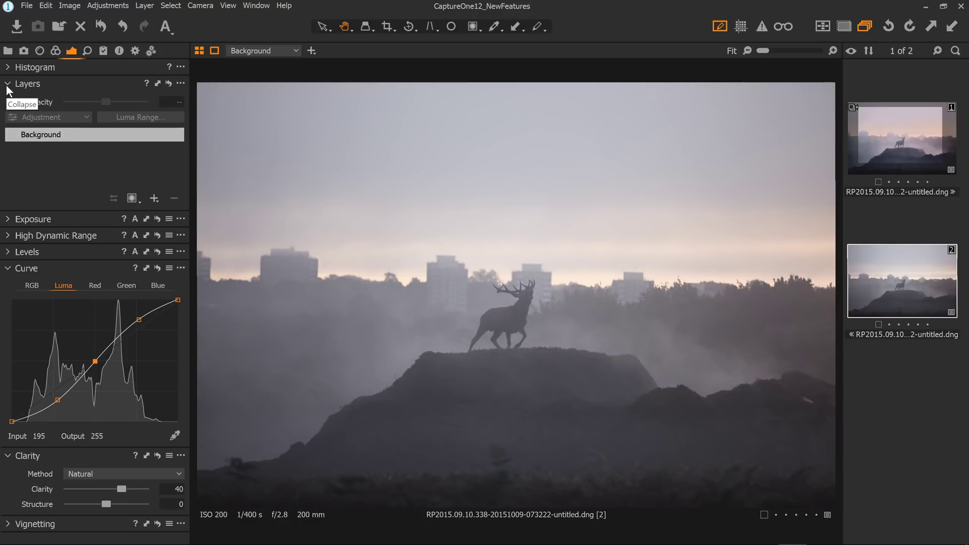
Add adjustment Layer 1 and fill its mask over the whole image.
left_click(155, 198)
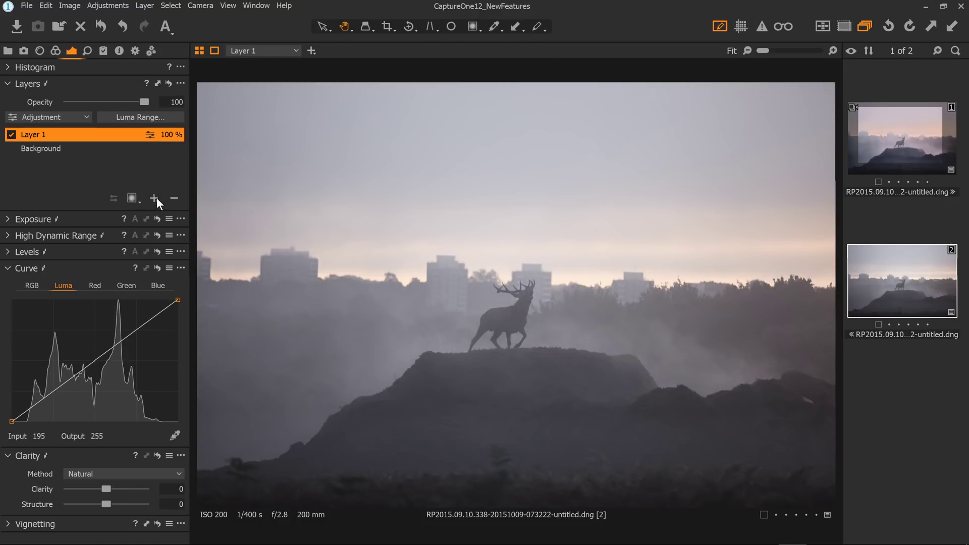
right_click(108, 134)
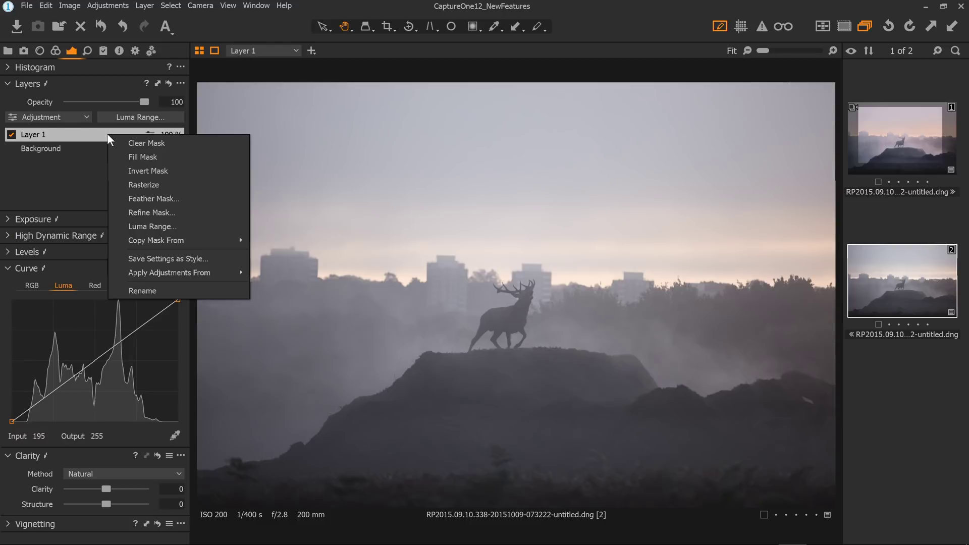
left_click(174, 159)
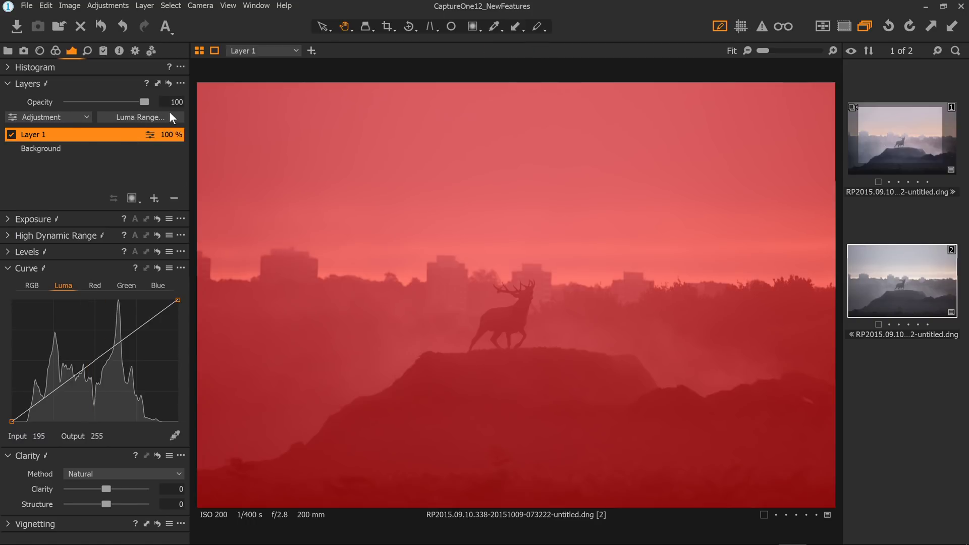
Open Luma Range for the mask and try range limits around 22–231.
left_click(143, 116)
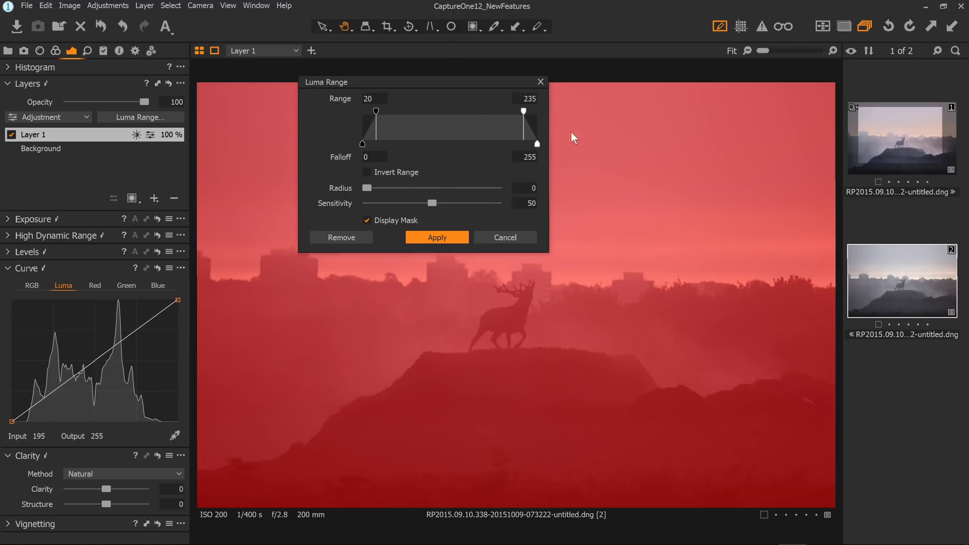
left_click_drag(453, 78, 534, 129)
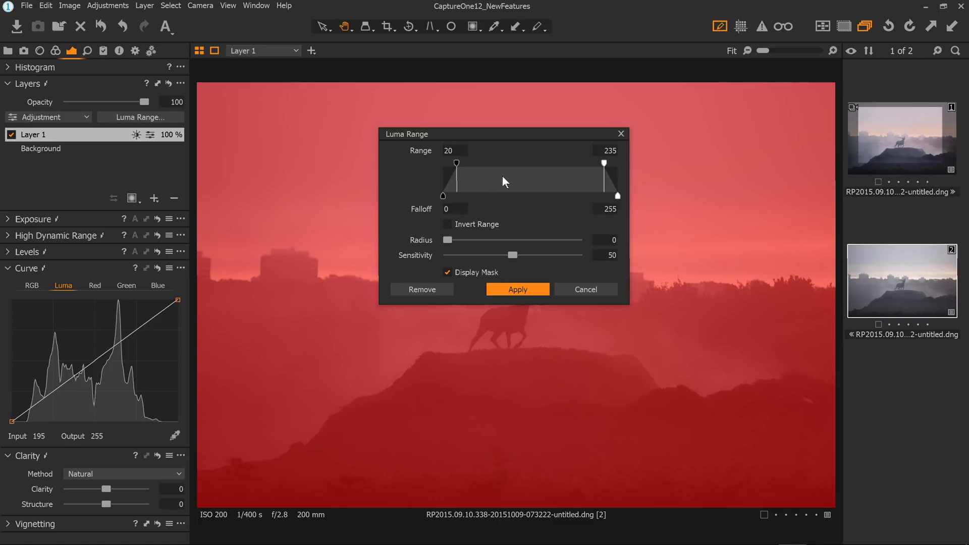
left_click_drag(457, 161, 496, 162)
left_click_drag(605, 163, 578, 164)
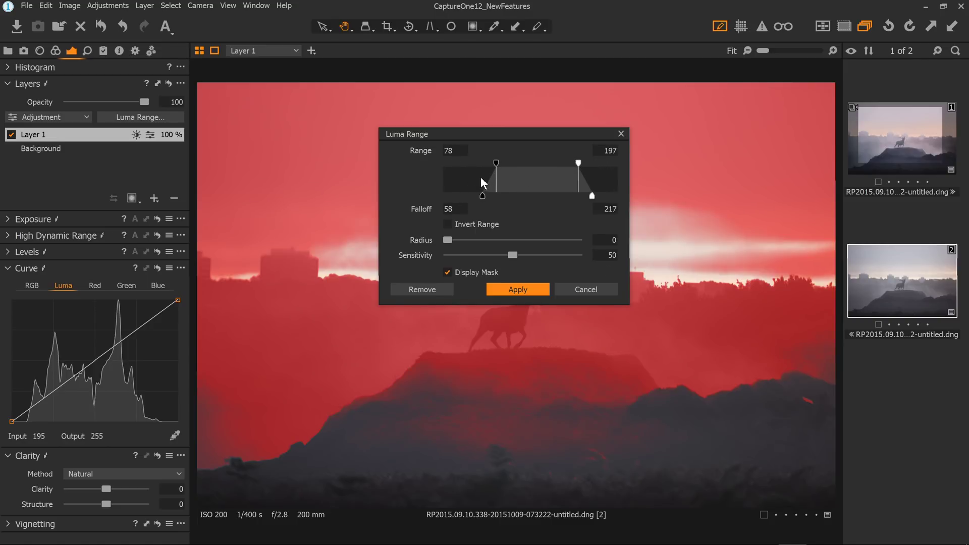
left_click_drag(501, 162, 459, 162)
left_click_drag(585, 164, 600, 164)
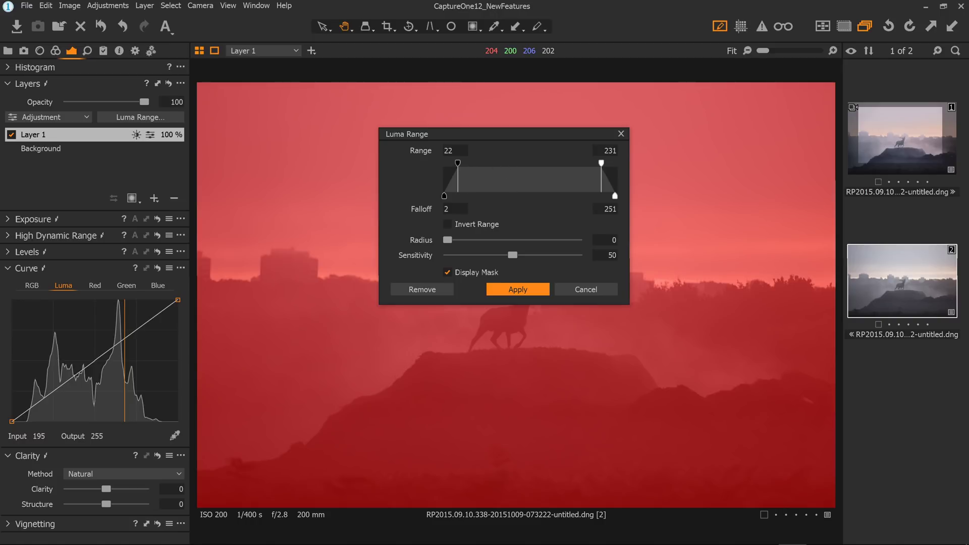
Try a 40–181 luma range, then widen it to 1–255.
key("Tab")
key("shift+Tab")
left_click_drag(458, 162, 477, 163)
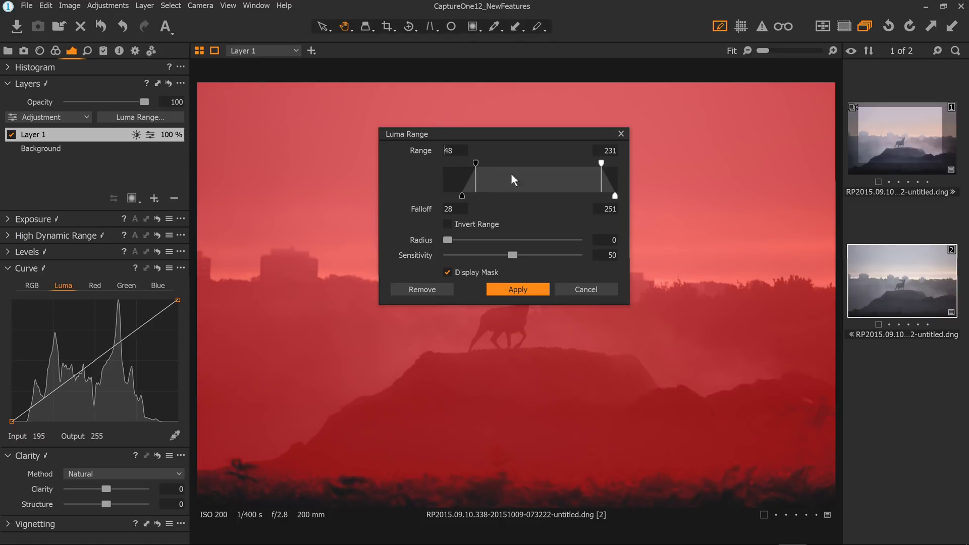
mouse_move(603, 166)
left_mouse_down()
mouse_move(568, 166)
mouse_move(619, 162)
left_mouse_up()
left_click_drag(462, 195, 480, 196)
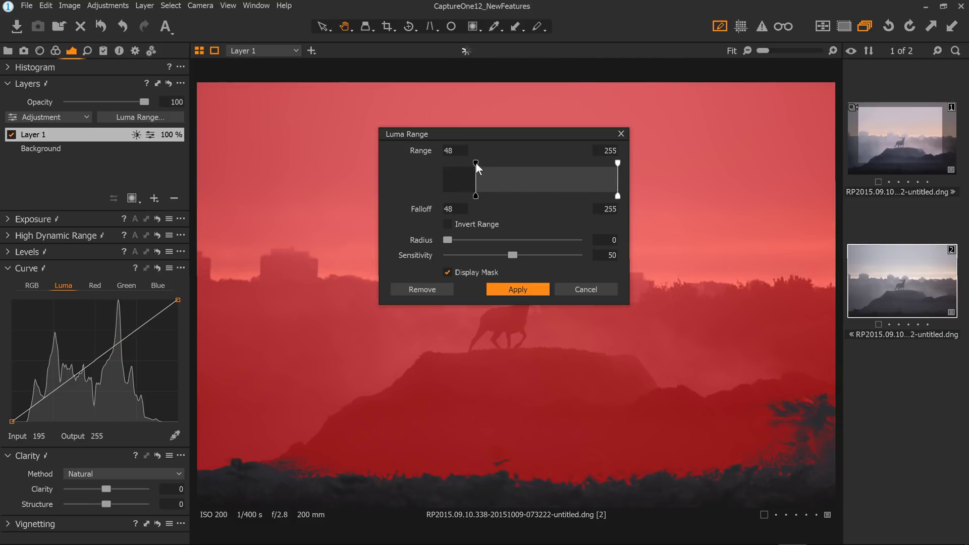
left_click_drag(476, 162, 444, 165)
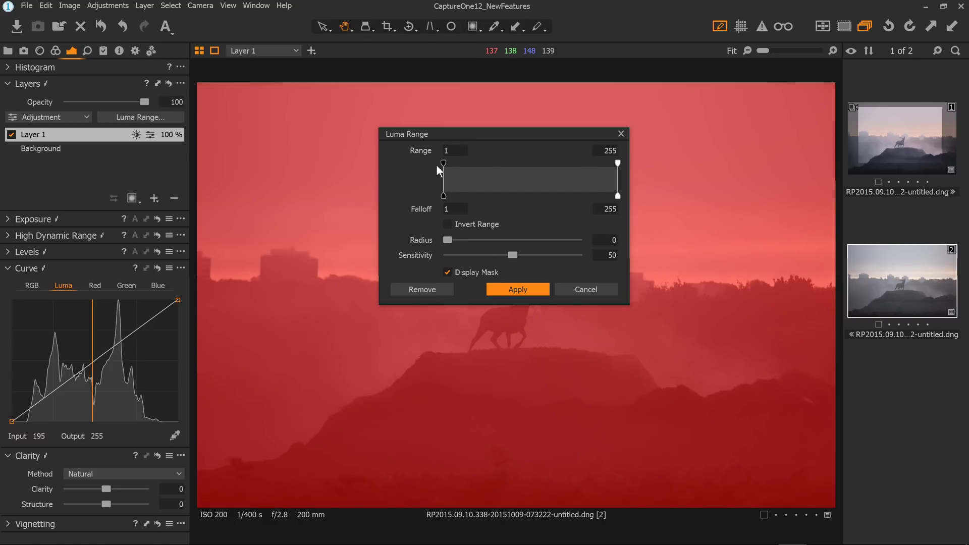
Drag the Luma Range handles to 172–255 with falloff 136–255 and apply, isolating the sky.
left_click_drag(444, 164, 476, 166)
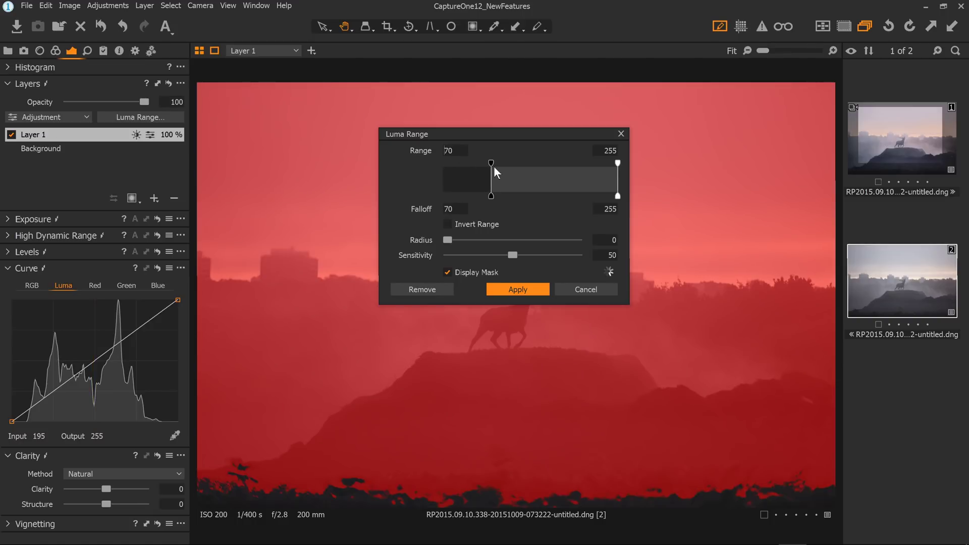
left_click_drag(495, 167, 657, 71)
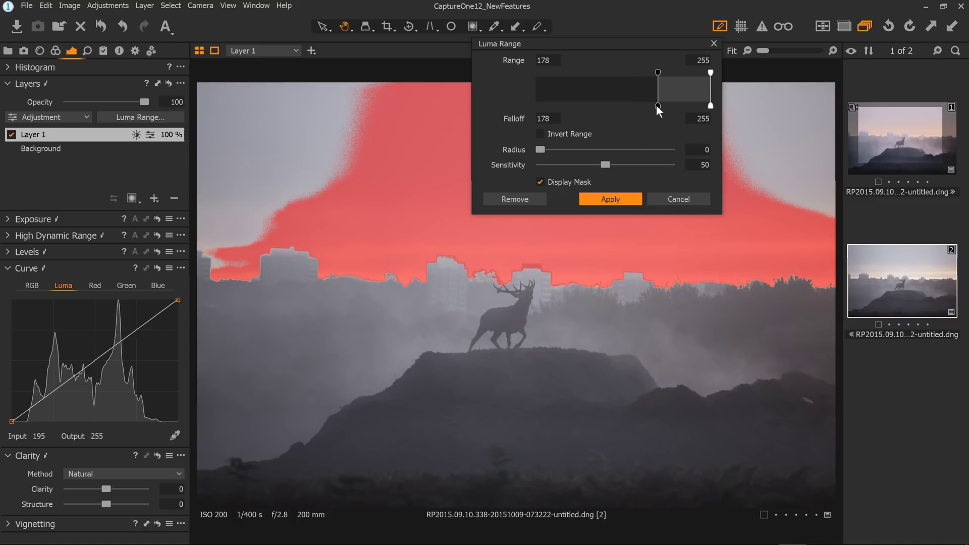
left_click_drag(656, 105, 495, 129)
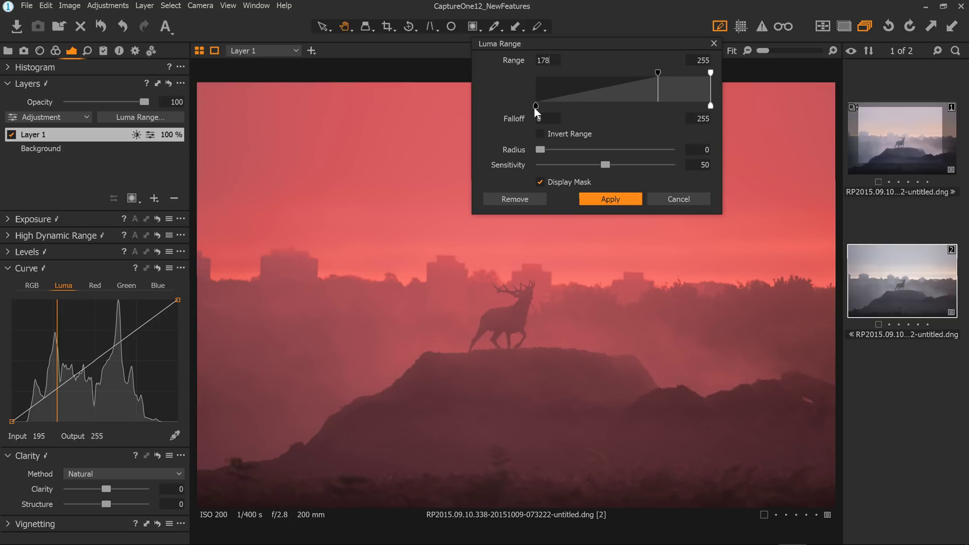
left_click_drag(534, 107, 656, 110)
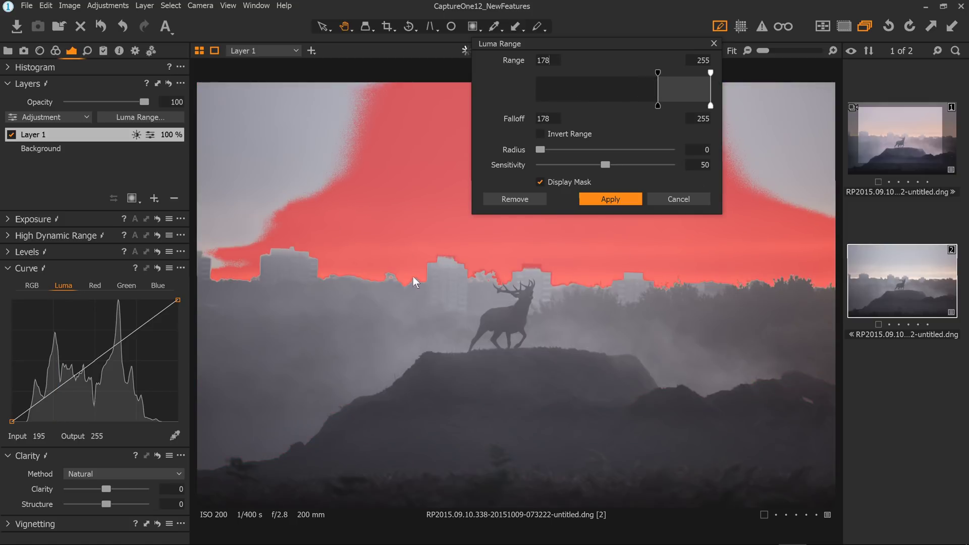
left_click_drag(655, 103, 637, 104)
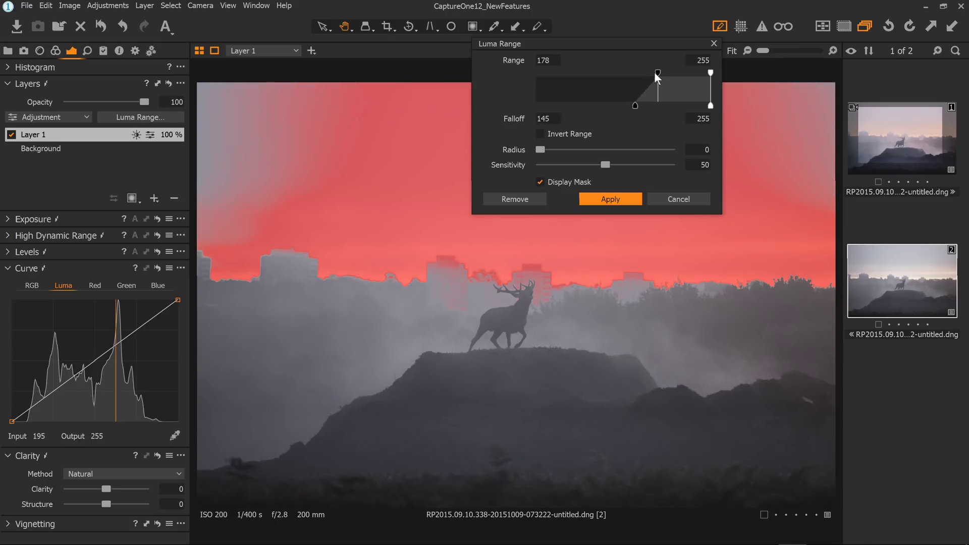
left_click_drag(656, 71, 652, 70)
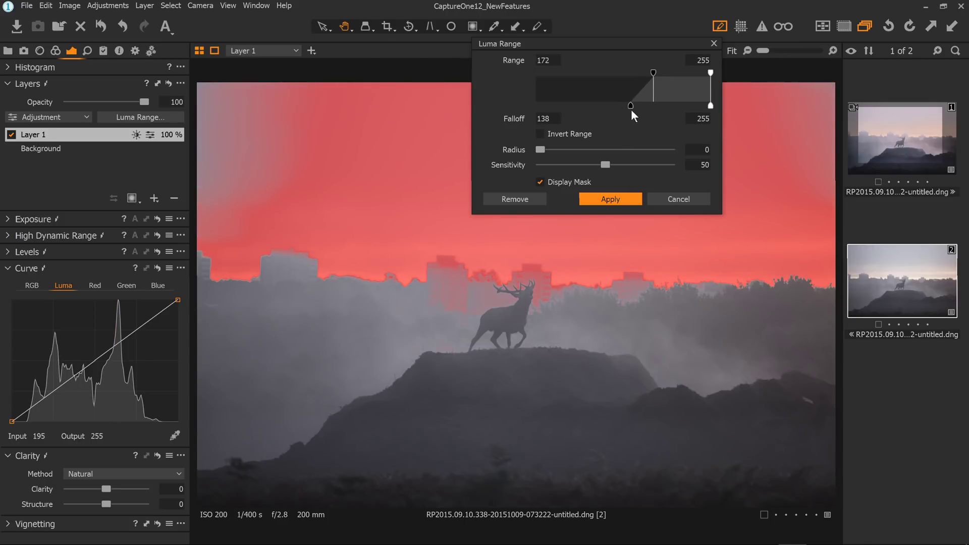
left_click_drag(631, 105, 629, 105)
left_click(628, 199)
Zoom in on the skyline edge and enlarge the luma mask Radius to 35.8.
left_click(324, 275)
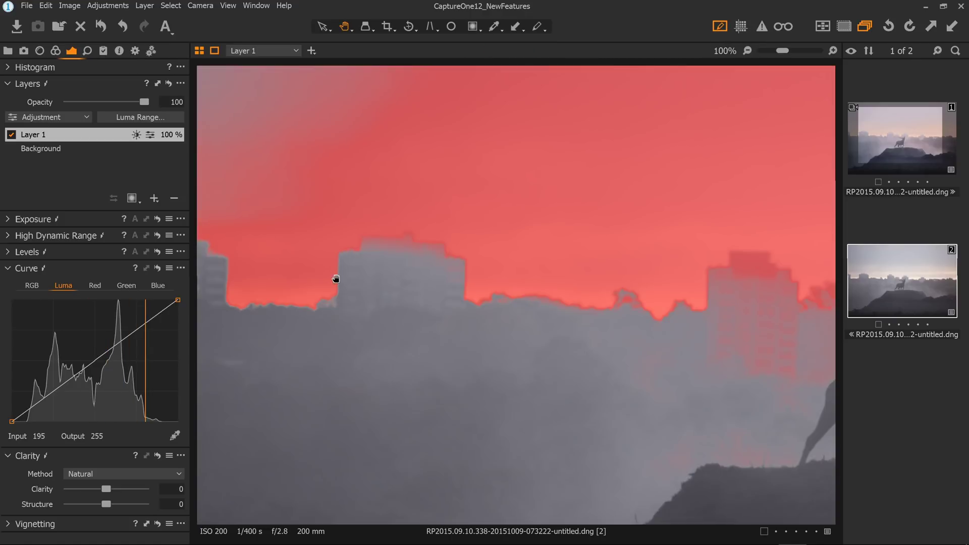
scroll(415, 298, "up", 2)
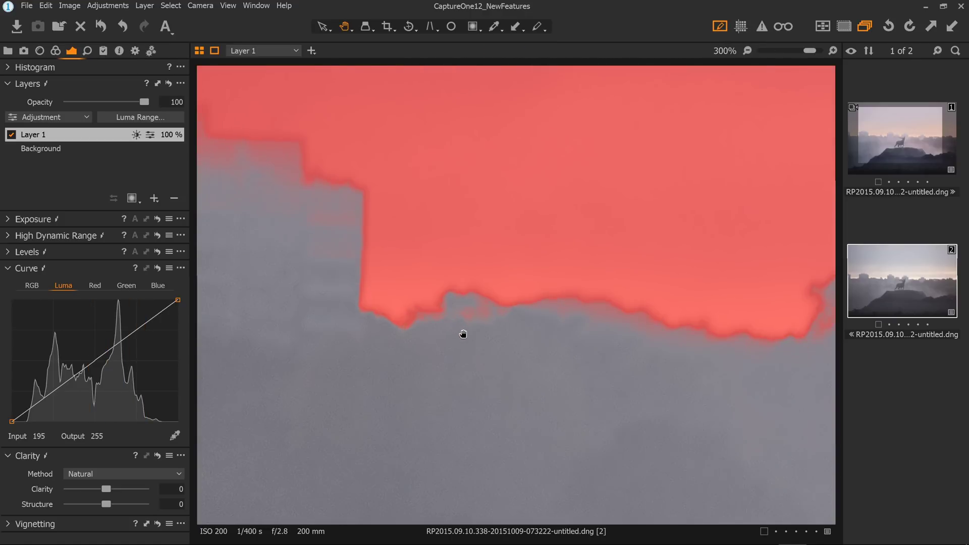
scroll(463, 334, "down", 1)
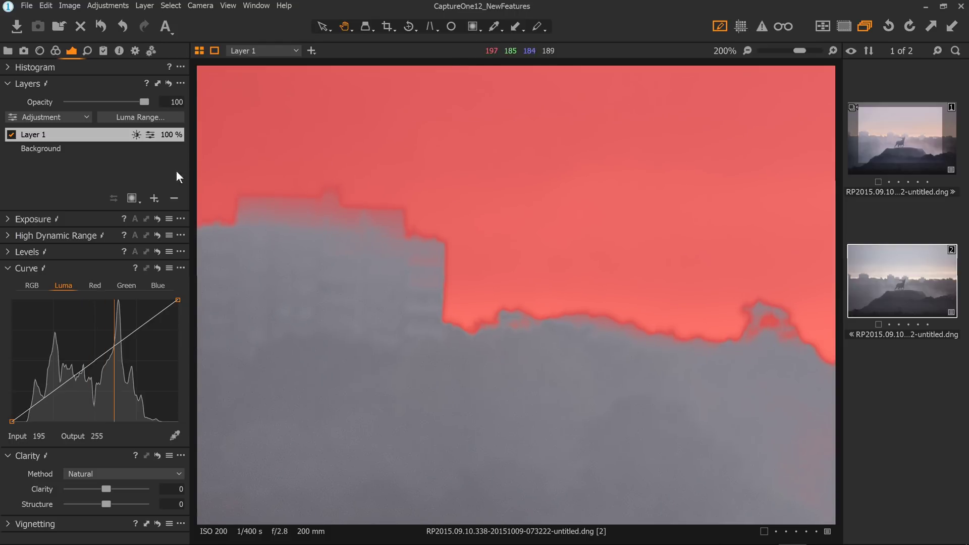
left_click(149, 117)
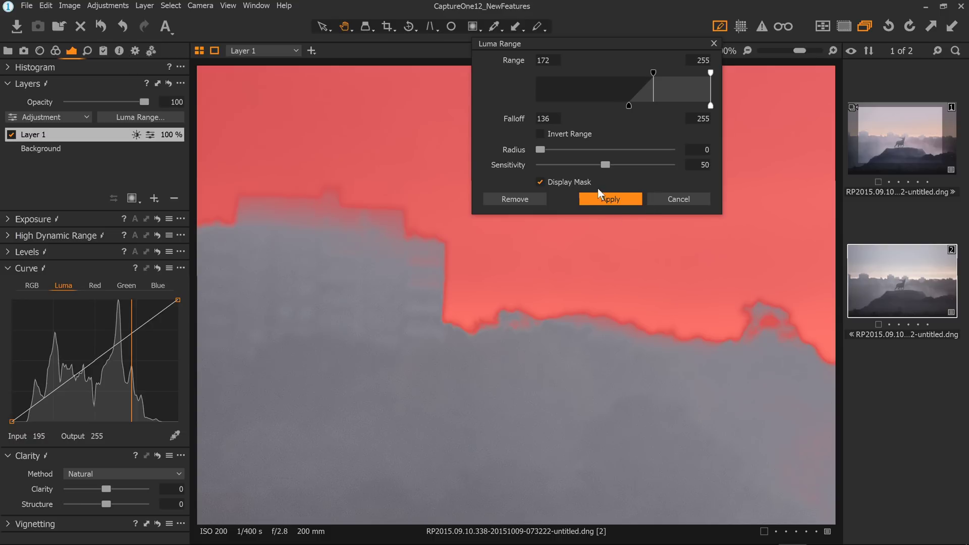
mouse_move(541, 150)
left_mouse_down()
mouse_move(667, 145)
mouse_move(565, 149)
mouse_move(611, 149)
left_mouse_up()
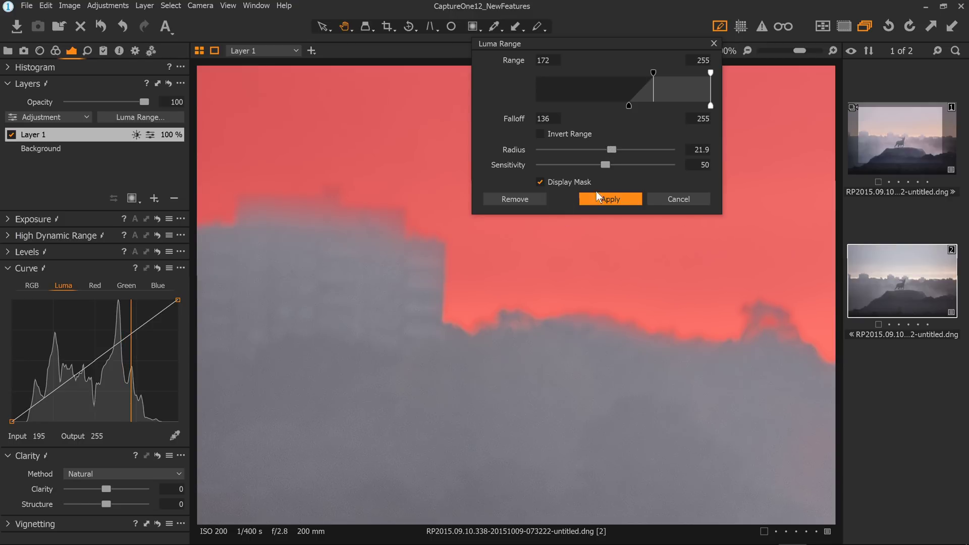
Compare Sensitivity 0 and 100, settle on 60, apply, and return to the full view.
left_click_drag(605, 164, 445, 189)
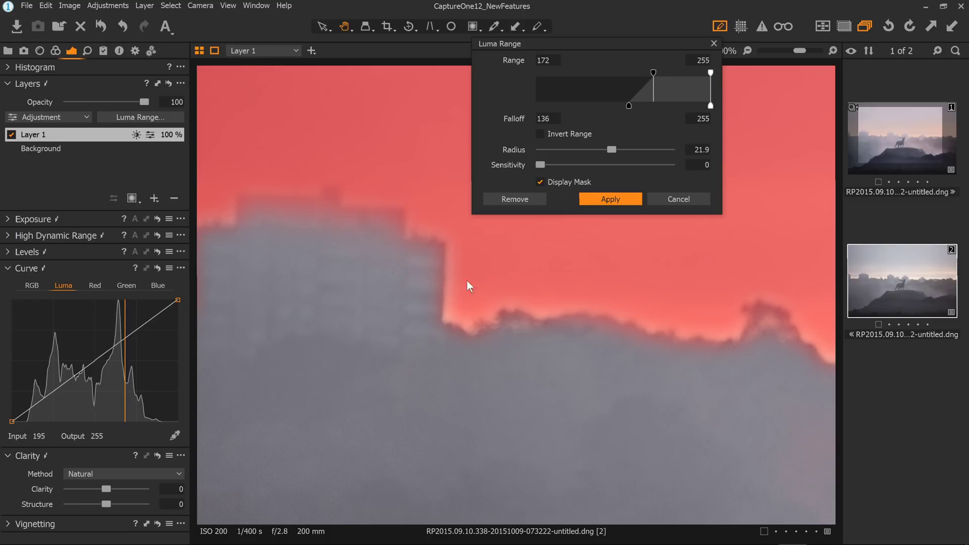
left_click_drag(541, 166, 688, 148)
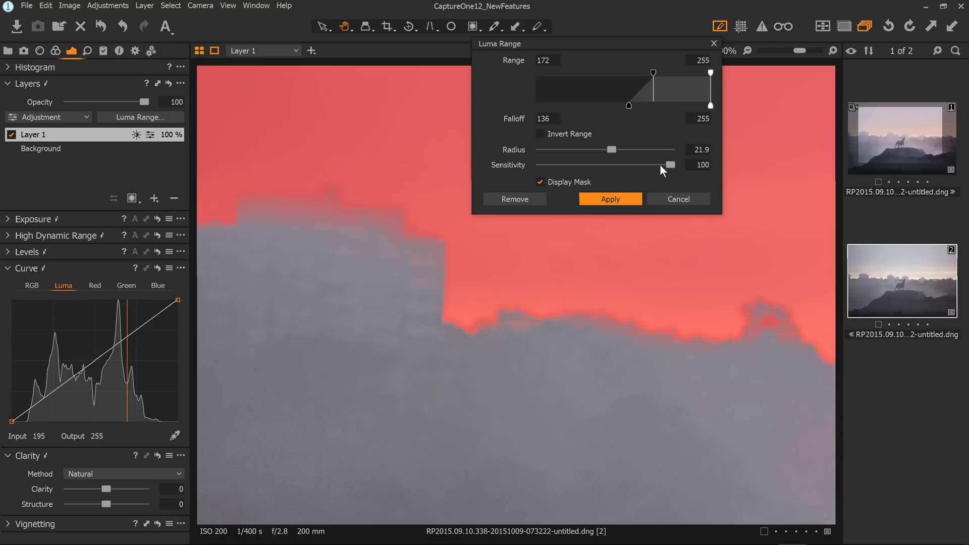
double_click(604, 165)
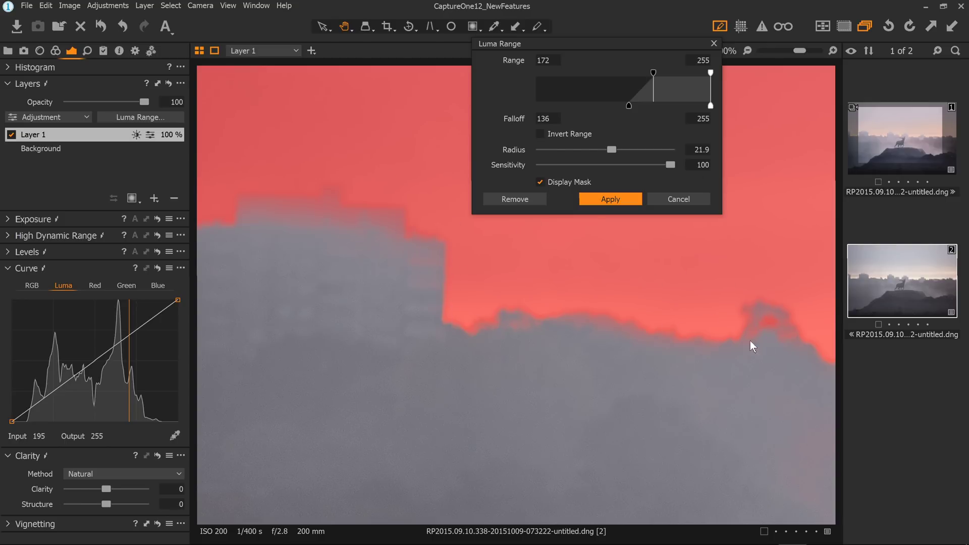
left_click_drag(672, 162, 619, 164)
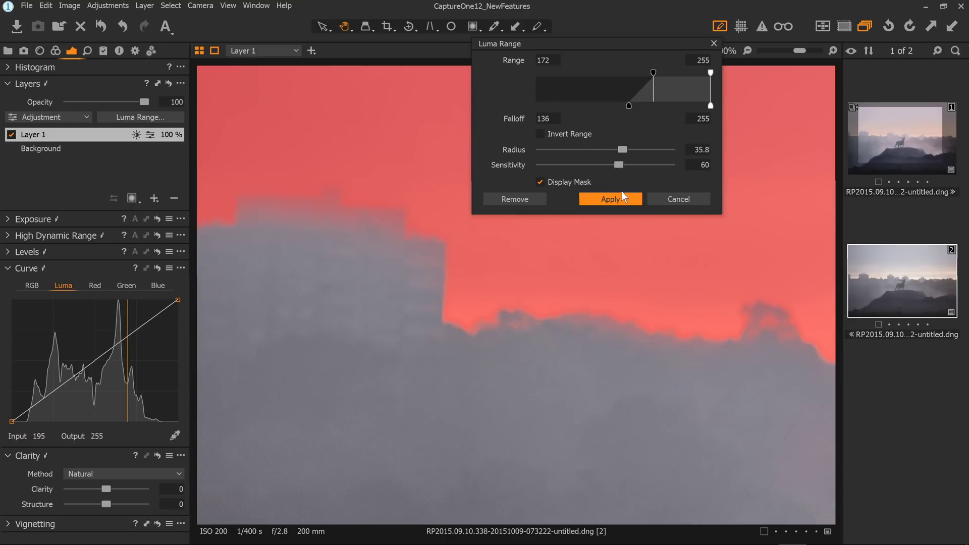
left_click(610, 199)
left_click(641, 251)
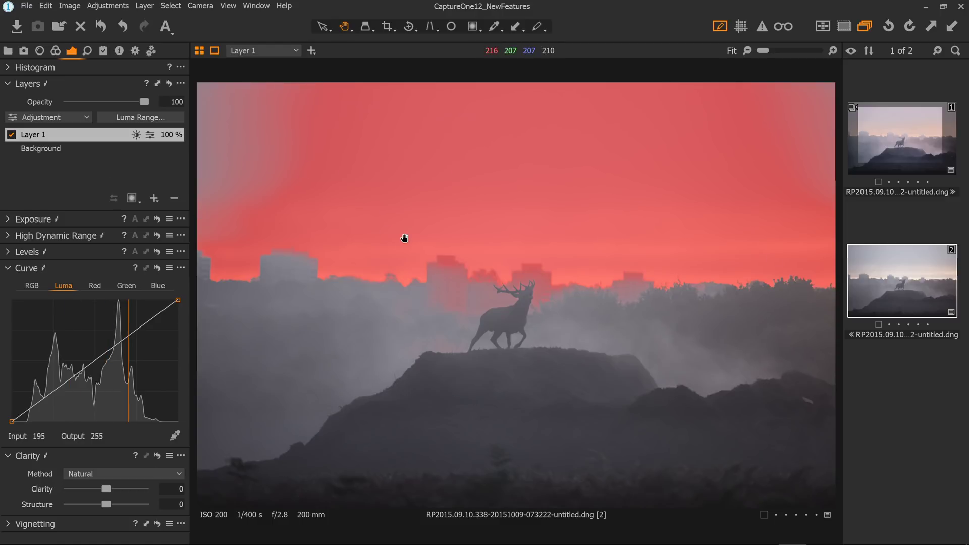
Hide the mask and add a three-point S-shaped Luma curve to Layer 1.
key("m")
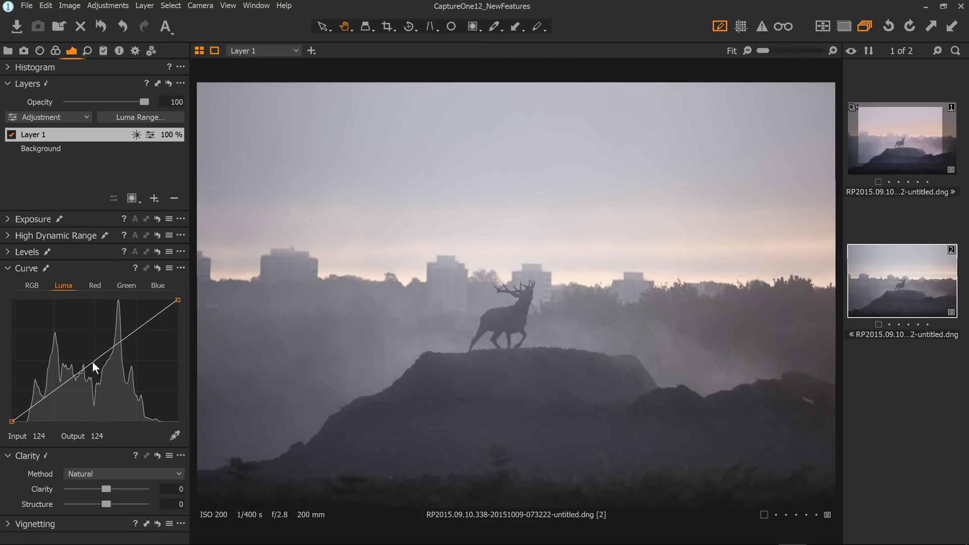
left_click_drag(93, 362, 103, 371)
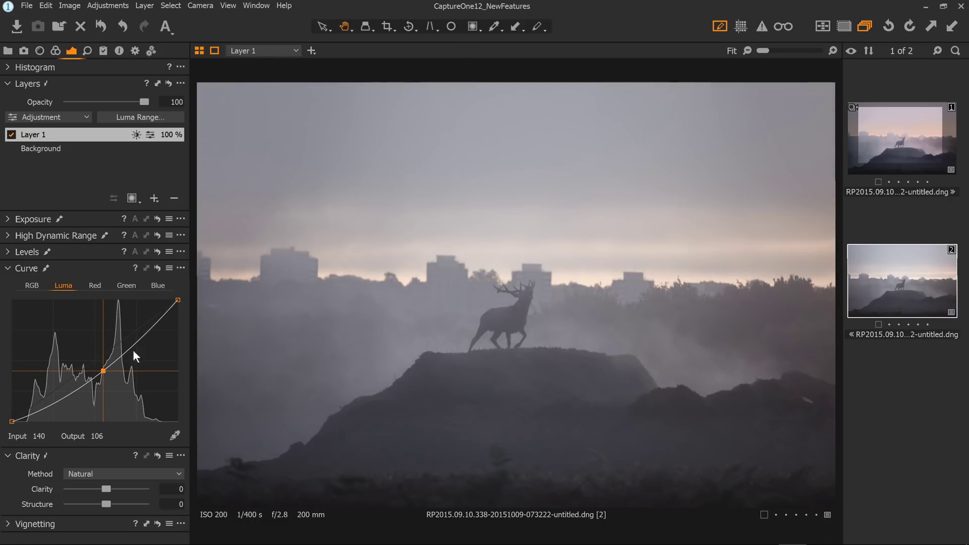
left_click_drag(151, 328, 151, 325)
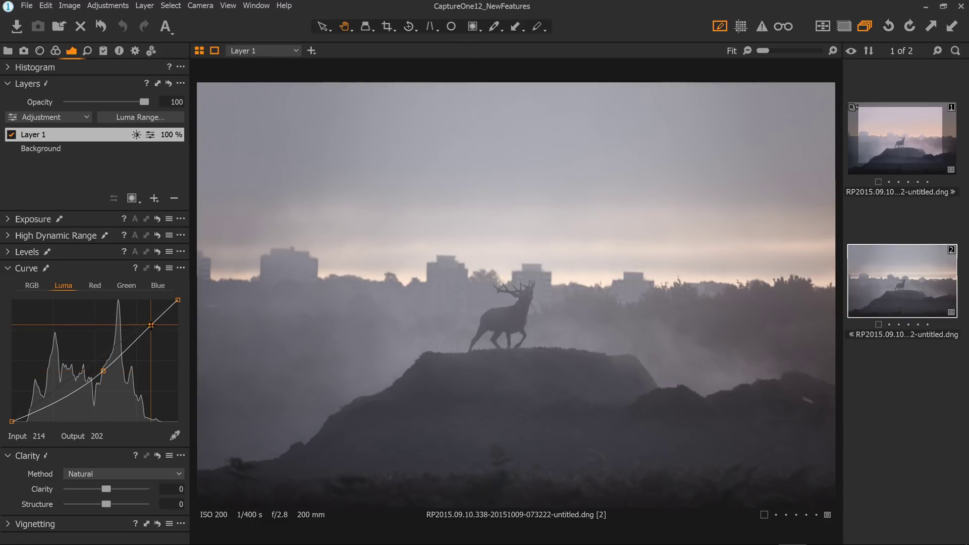
left_click_drag(48, 404, 54, 409)
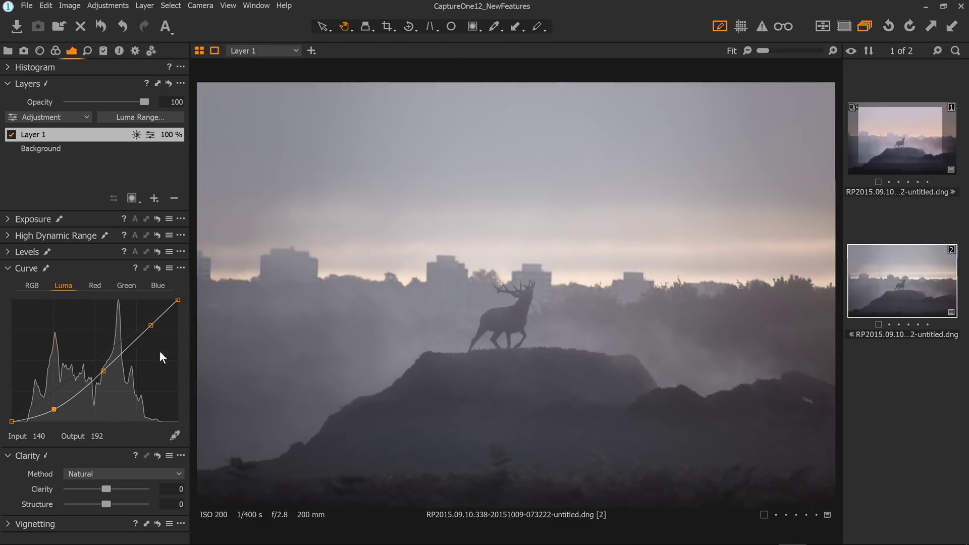
left_click(151, 325)
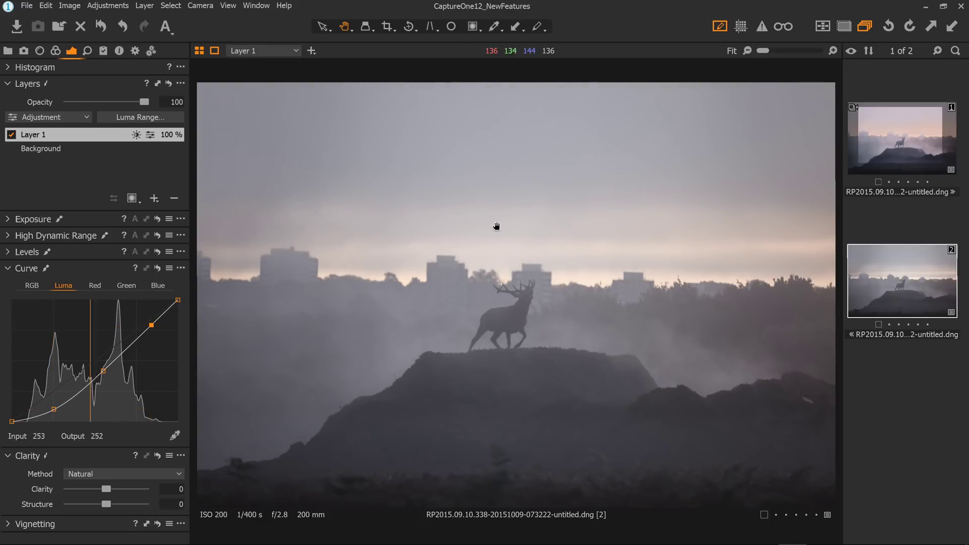
Toggle Layer 1 off and on at full and close zoom to compare with the unedited image.
left_click(10, 134)
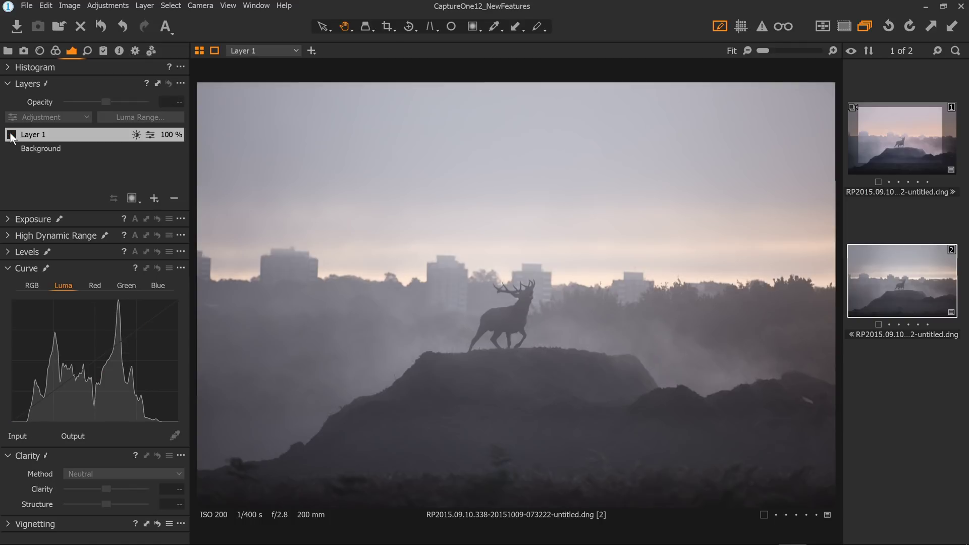
left_click(11, 133)
left_click(10, 134)
left_click(10, 135)
left_click(519, 292)
left_click(10, 134)
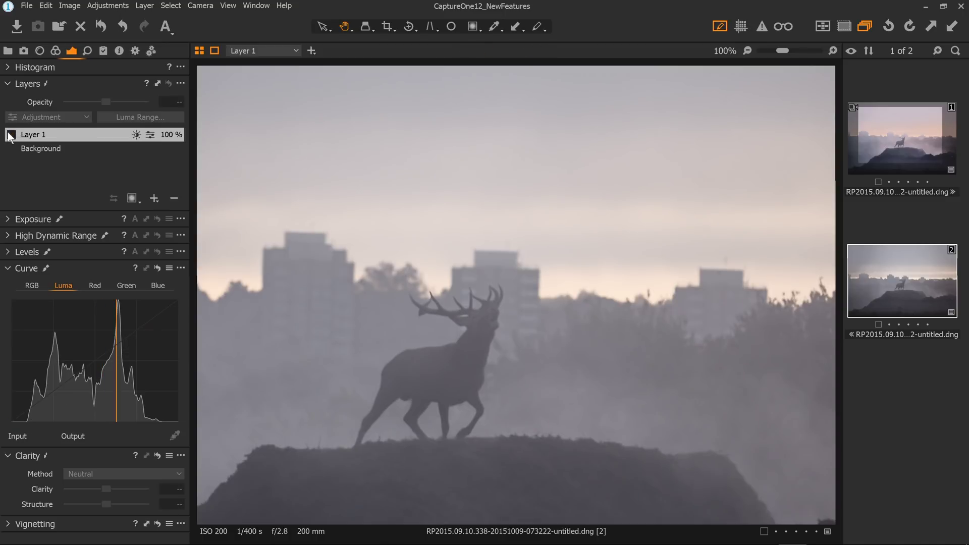
left_click(11, 134)
left_click(396, 223)
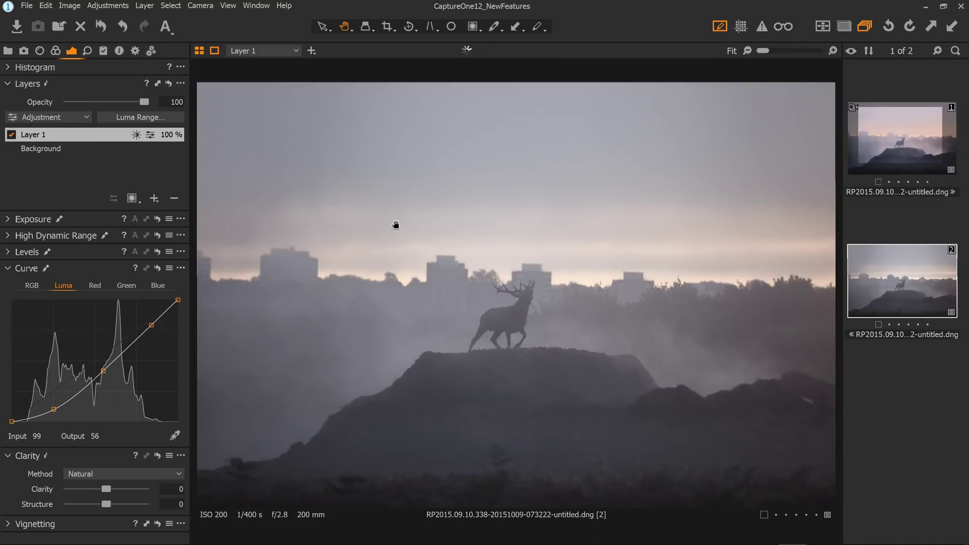
key("m")
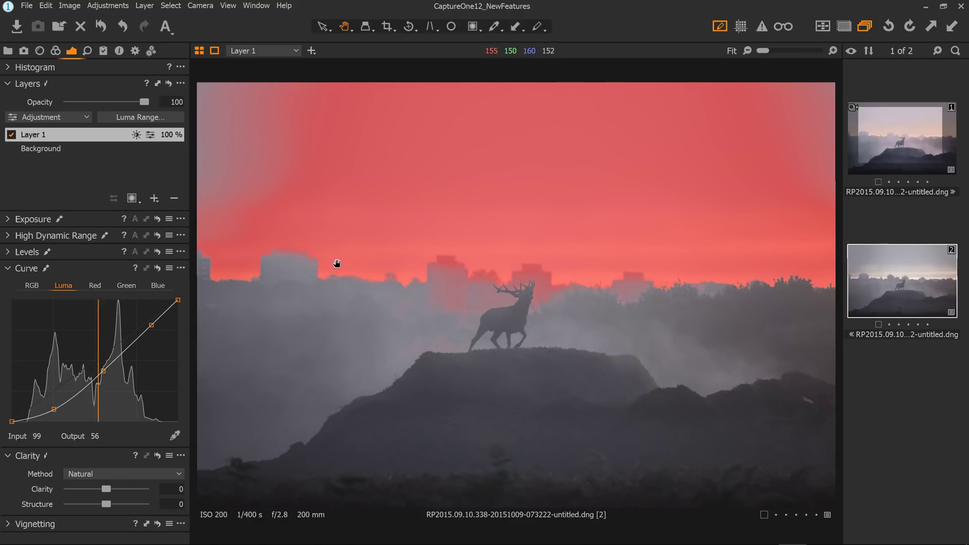
Paint and erase Draw Mask strokes on the sky, undo the erasures, and bring up Layer 1's mask menu.
key("b")
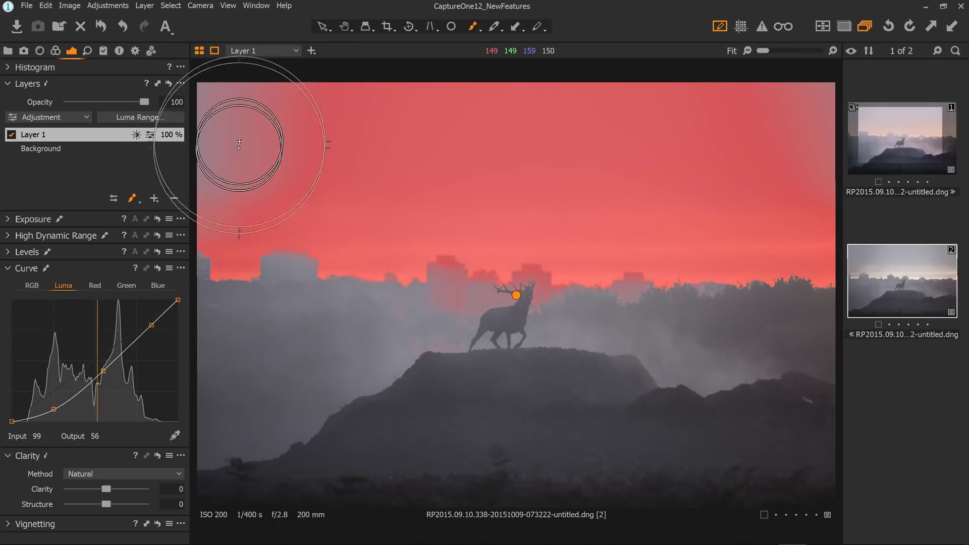
mouse_move(255, 118)
left_mouse_down()
mouse_move(245, 98)
mouse_move(234, 113)
mouse_move(348, 125)
left_mouse_up()
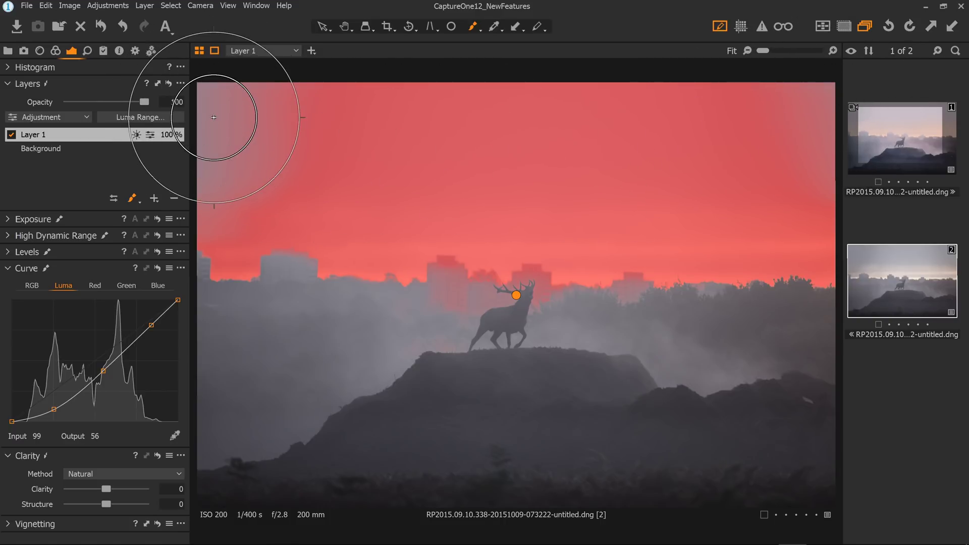
mouse_move(464, 236)
left_mouse_down()
mouse_move(483, 284)
mouse_move(525, 267)
mouse_move(551, 276)
mouse_move(537, 288)
mouse_move(438, 286)
mouse_move(667, 279)
mouse_move(424, 296)
mouse_move(606, 278)
left_mouse_up()
left_click_drag(636, 408, 511, 282)
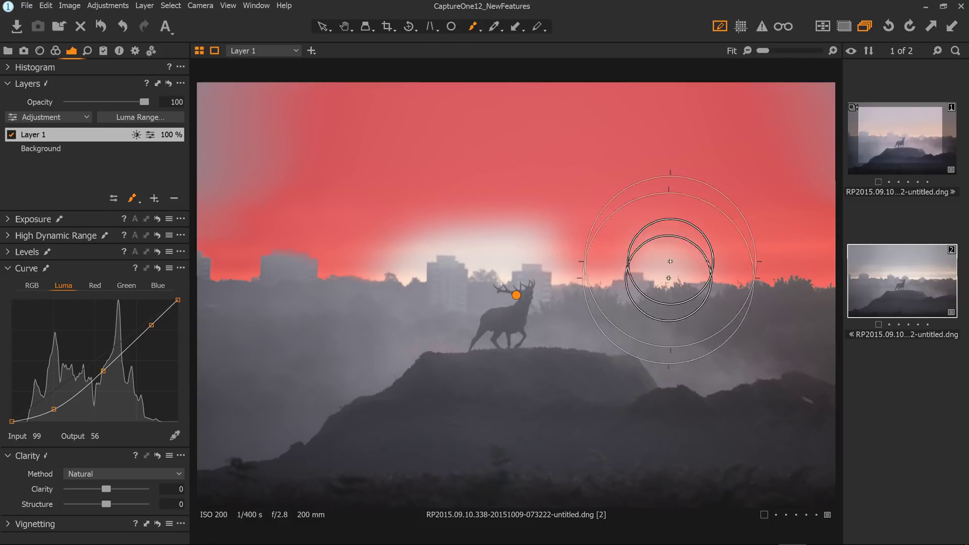
key("ctrl+z")
key("ctrl+z")
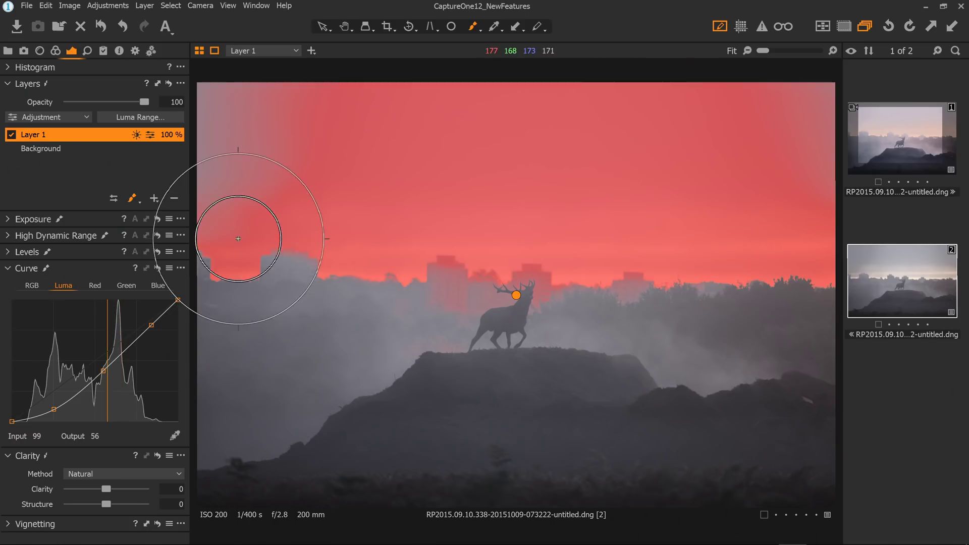
right_click(106, 138)
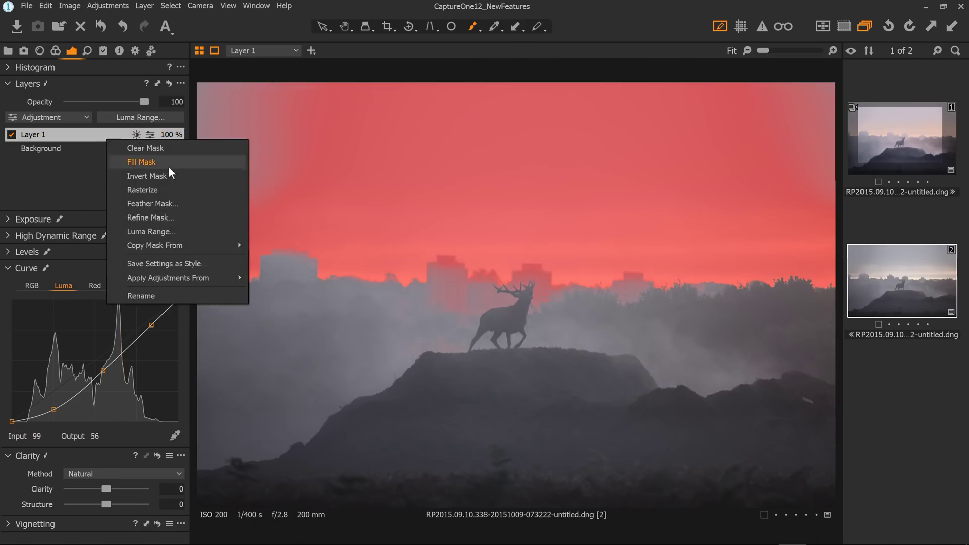
Rasterize Layer 1's mask and erase a small building patch with the brush.
left_click(180, 189)
mouse_move(228, 184)
left_mouse_down()
mouse_move(245, 121)
mouse_move(215, 94)
mouse_move(230, 91)
mouse_move(207, 96)
mouse_move(242, 112)
mouse_move(212, 96)
mouse_move(242, 117)
mouse_move(219, 164)
mouse_move(249, 140)
left_mouse_up()
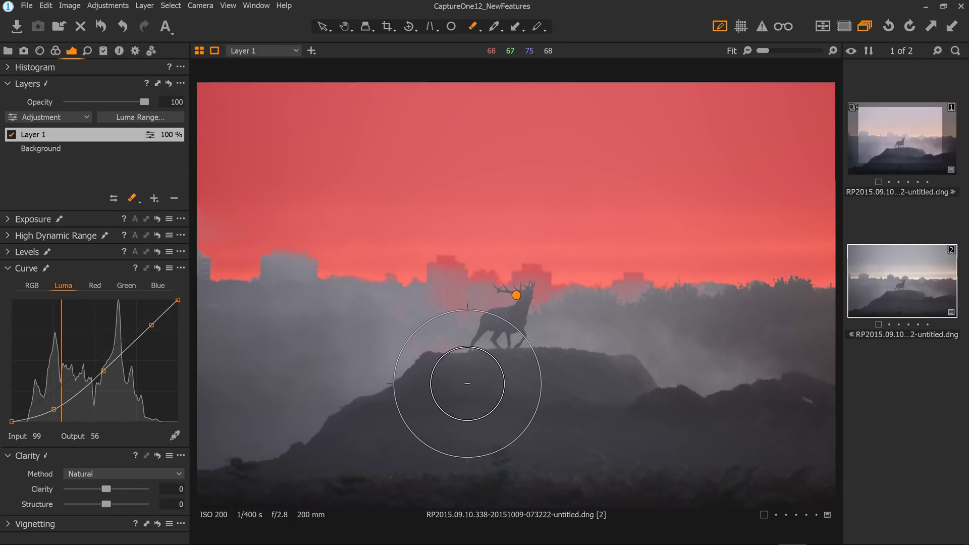
scroll(454, 400, "down", 5)
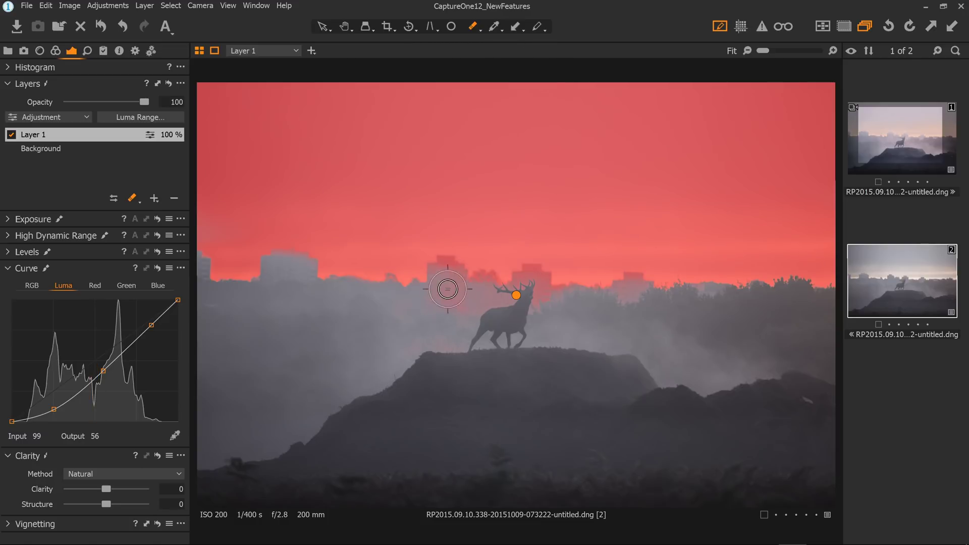
left_click_drag(448, 289, 451, 305)
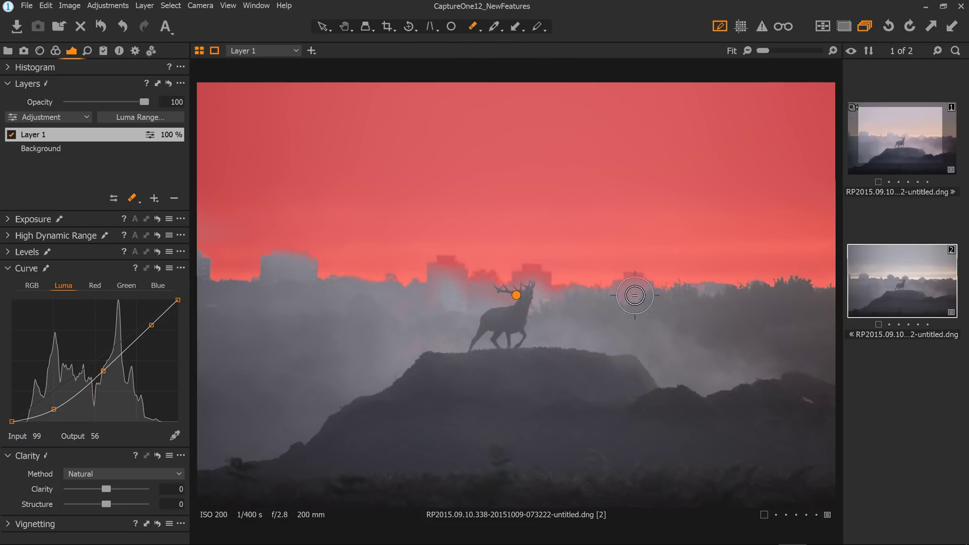
key("m")
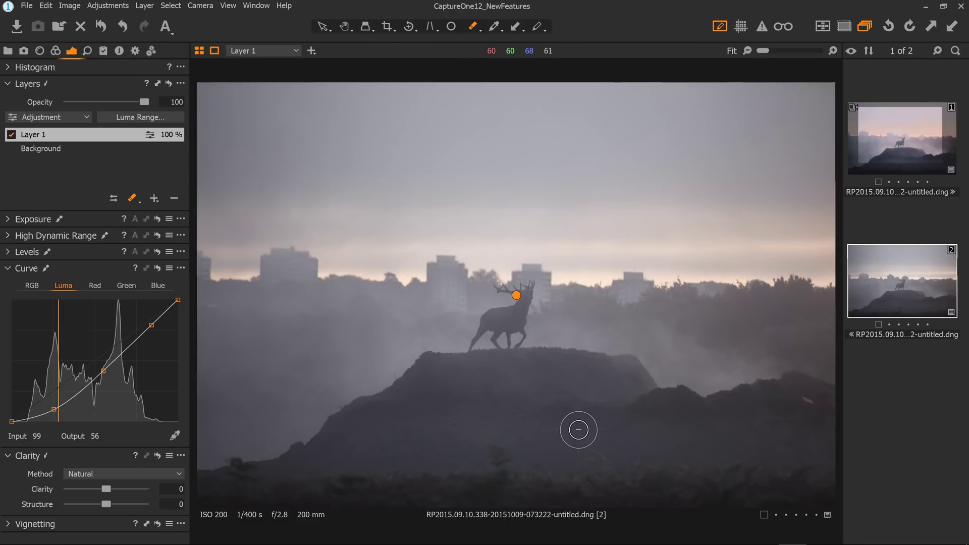
Toggle Layer 1 off and on repeatedly to compare the sky with and without it.
left_click(7, 137)
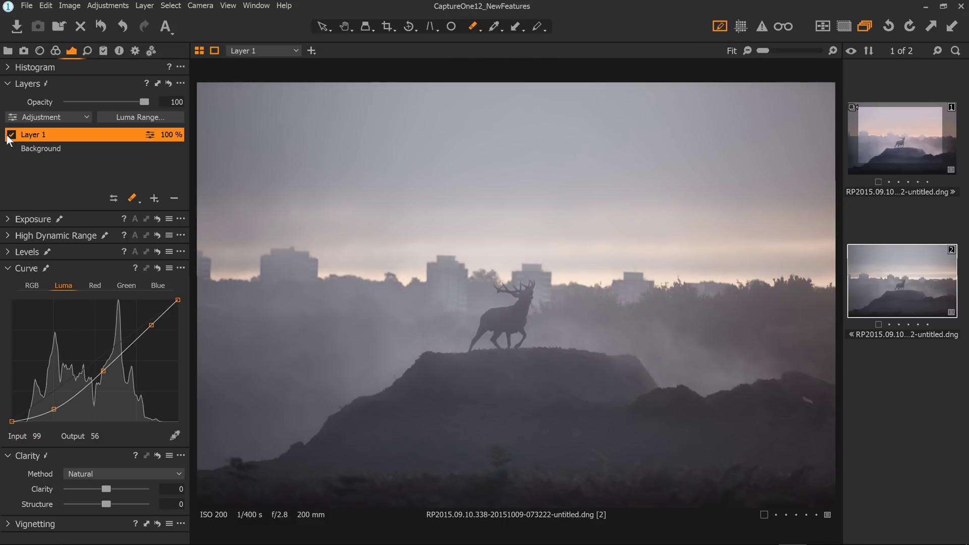
left_click(11, 135)
left_click(11, 135)
left_click(11, 136)
left_click(11, 136)
left_click(11, 135)
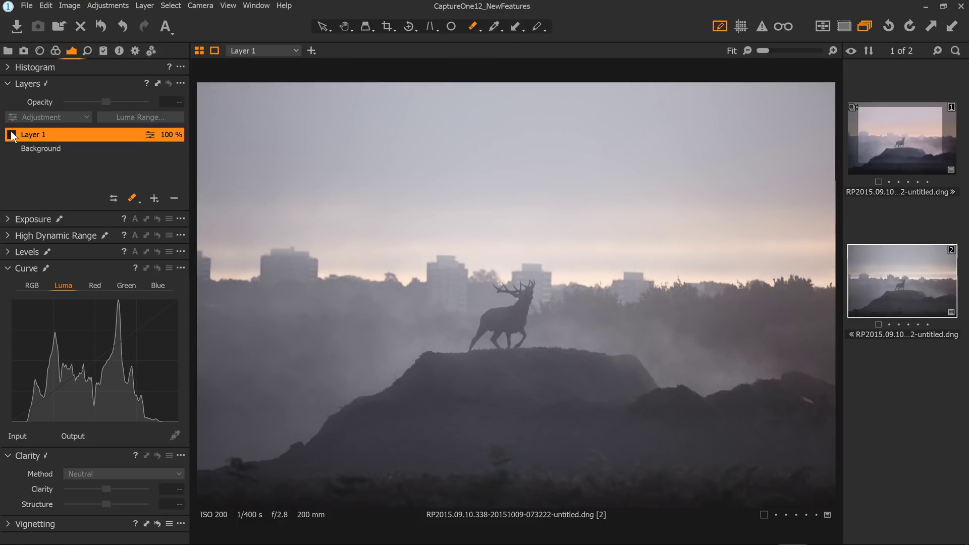
left_click(11, 135)
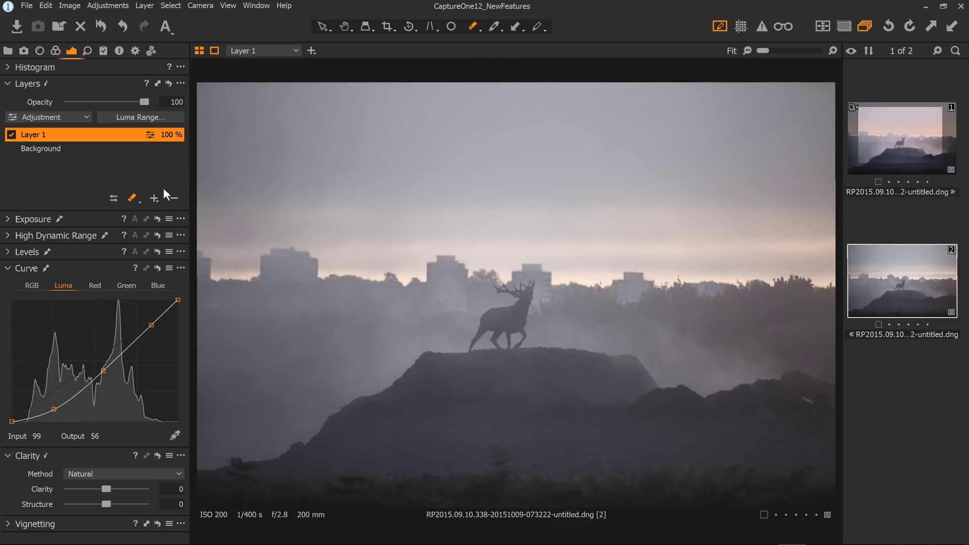
Add Layer 2 and draw a linear gradient mask rising from the photo's bottom, shown in red.
left_click(154, 199)
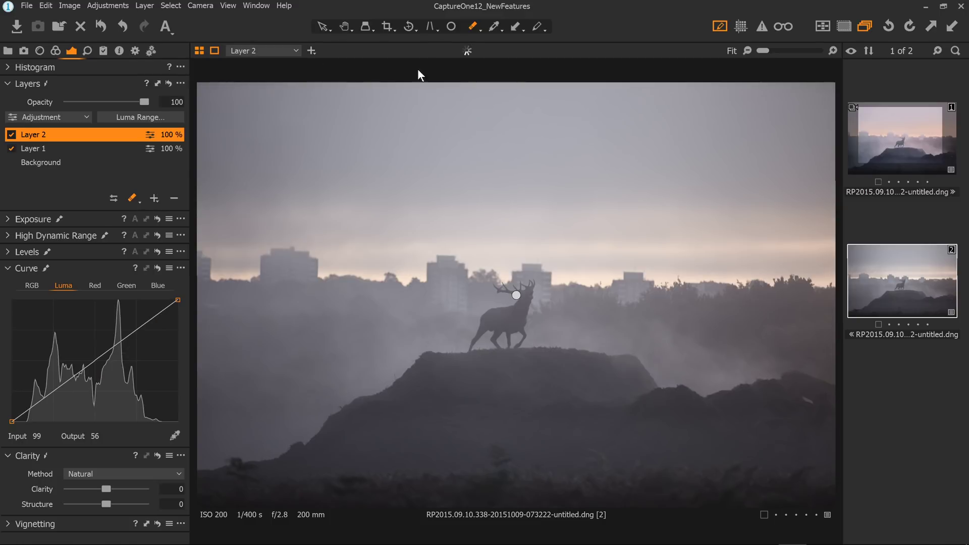
left_click(134, 198)
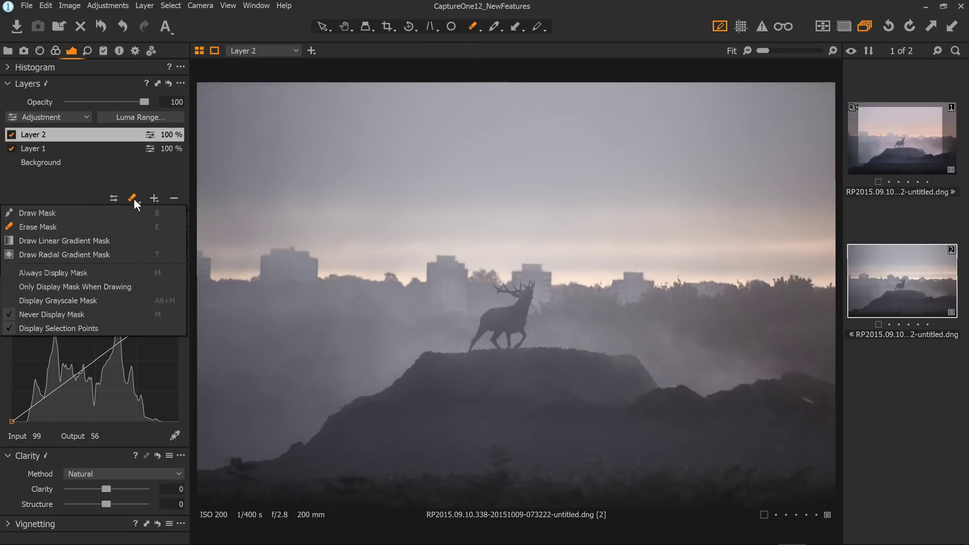
left_click(92, 241)
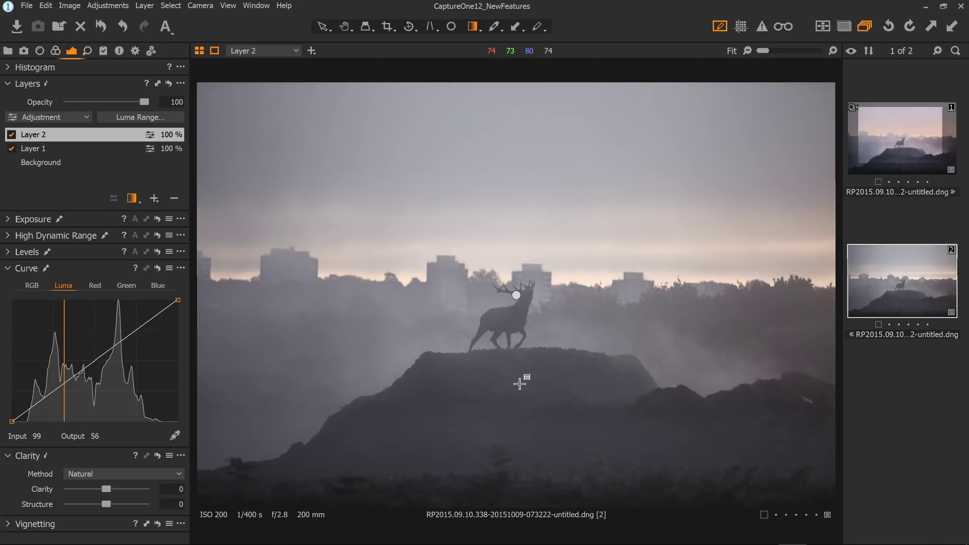
left_click_drag(522, 383, 534, 156)
key("m")
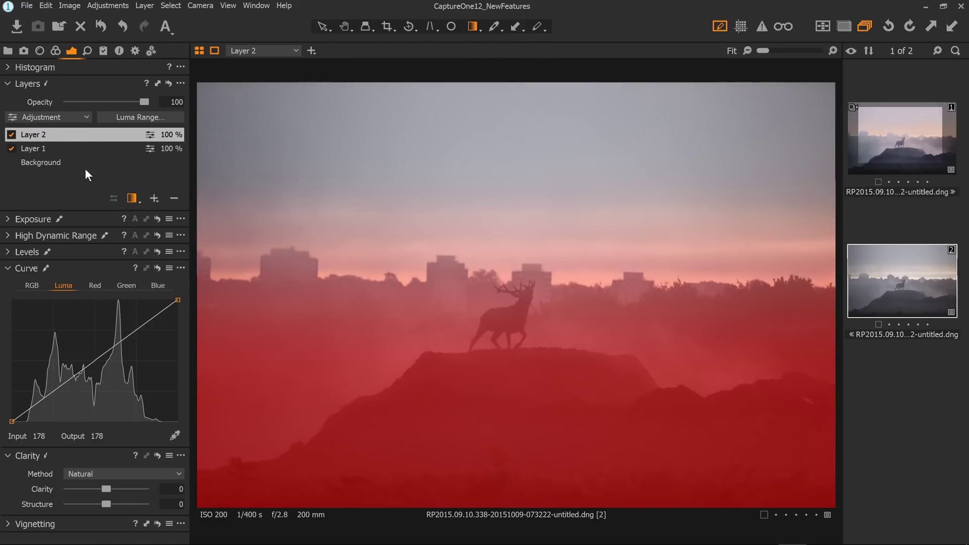
Try raising Exposure and Contrast on Layer 2, then reset both to 0.
left_click(7, 219)
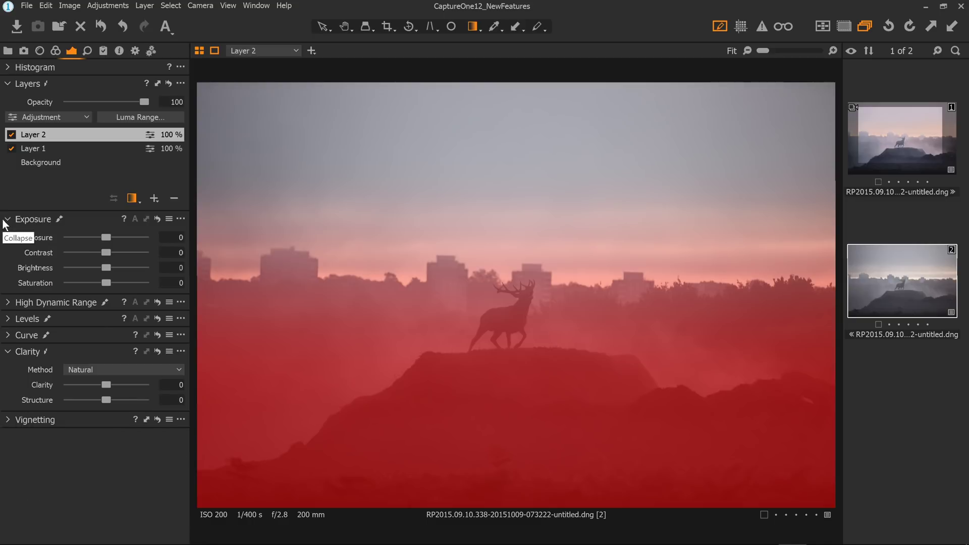
key("m")
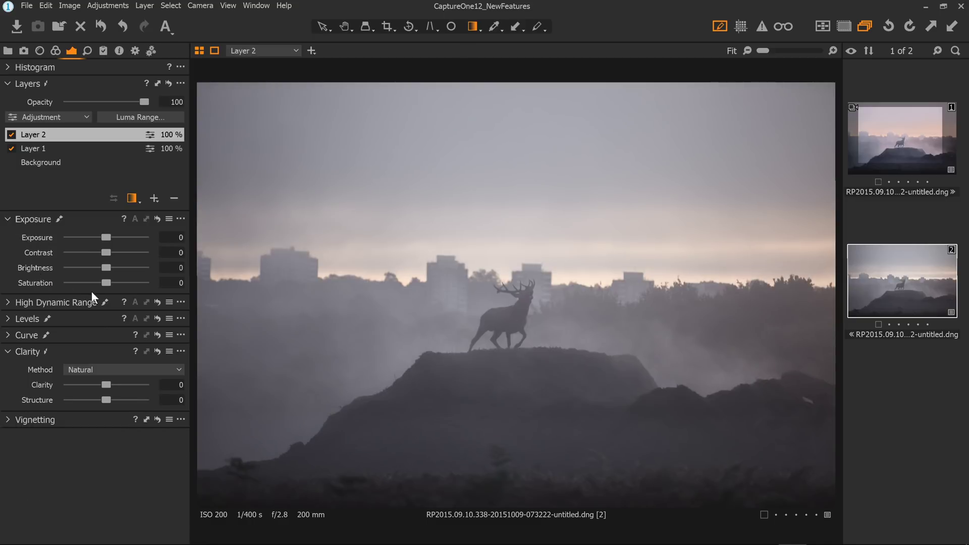
left_click_drag(101, 237, 110, 237)
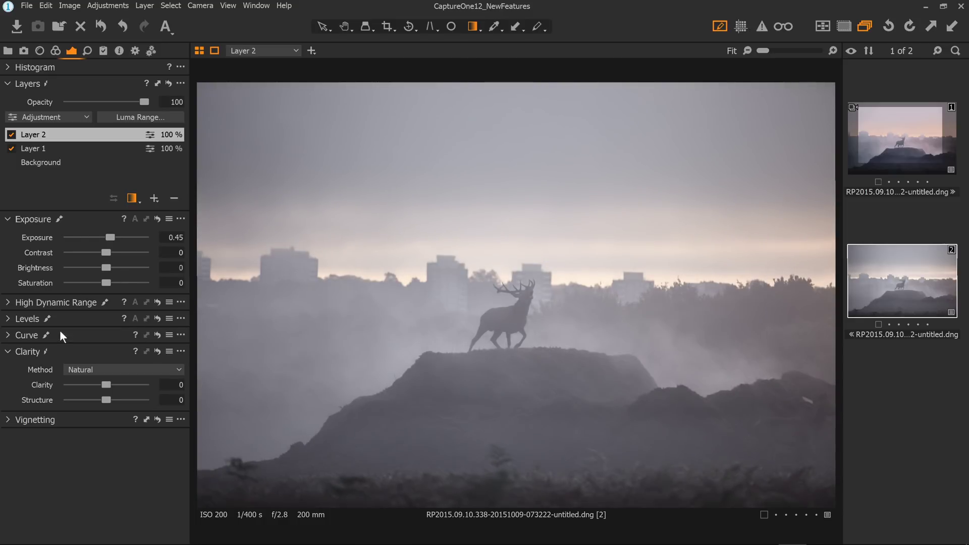
left_click_drag(104, 250, 114, 251)
double_click(114, 251)
double_click(110, 235)
Build a Layer 2 Luma curve lifting midtones to 161 and highlights, with slightly deeper shadows.
left_click(19, 335)
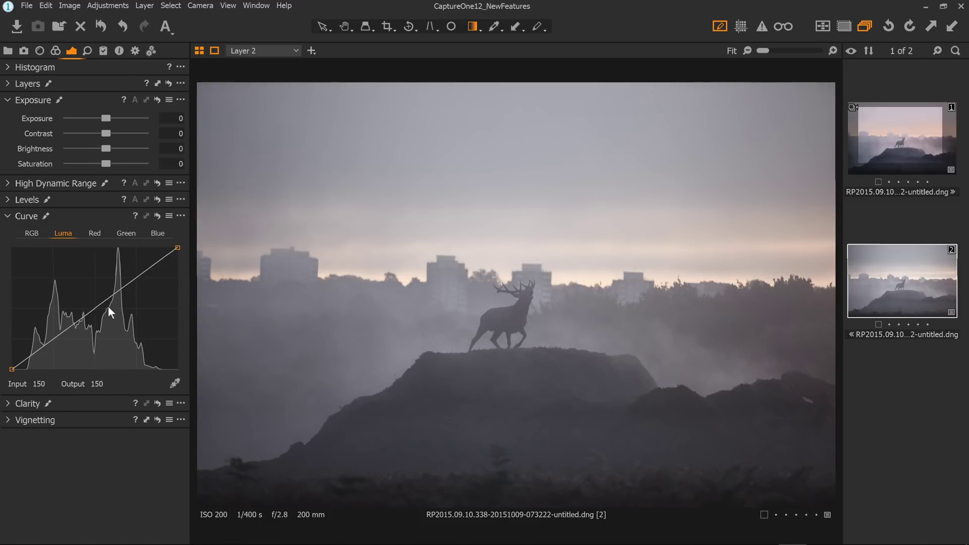
left_click_drag(95, 305, 95, 301)
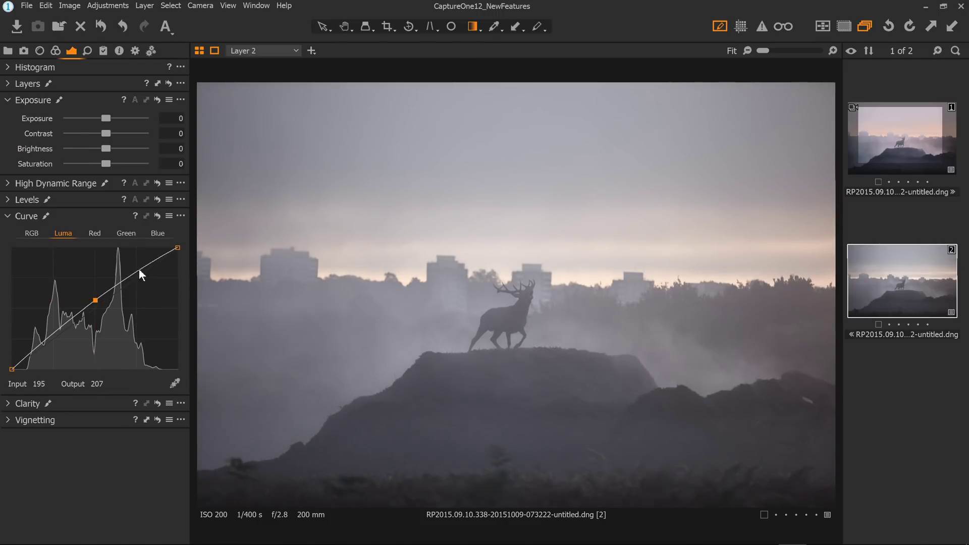
left_click_drag(140, 273, 140, 265)
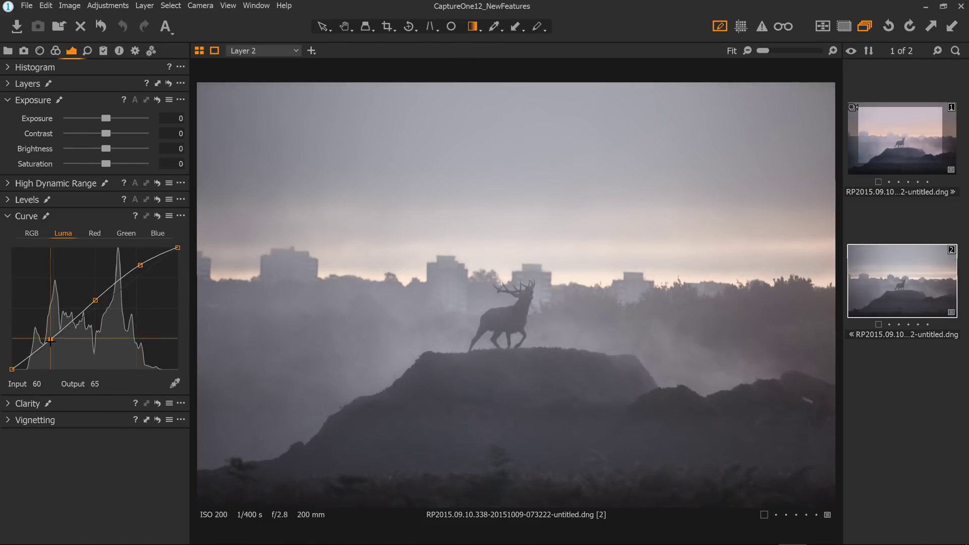
left_click_drag(50, 337, 49, 340)
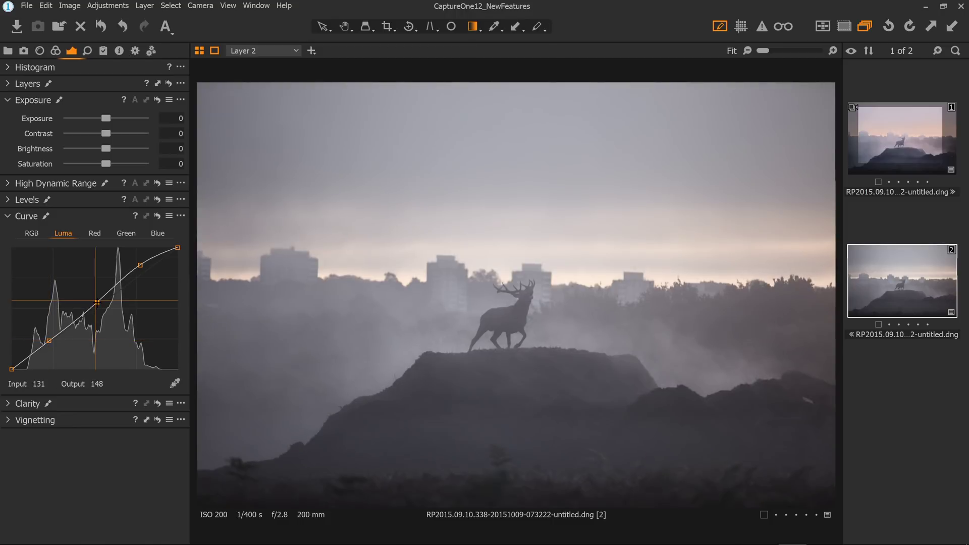
left_click_drag(95, 300, 97, 299)
left_click_drag(46, 342, 43, 347)
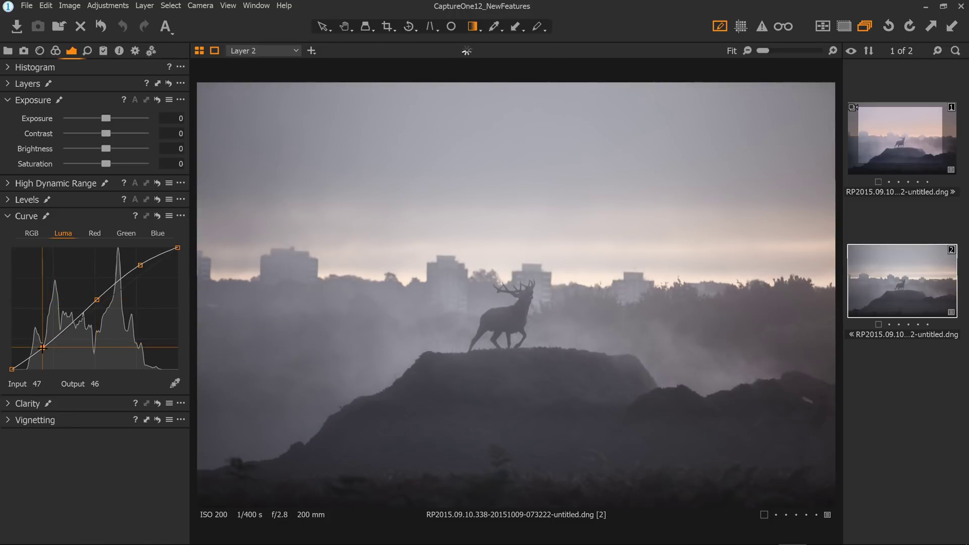
left_click_drag(97, 300, 98, 300)
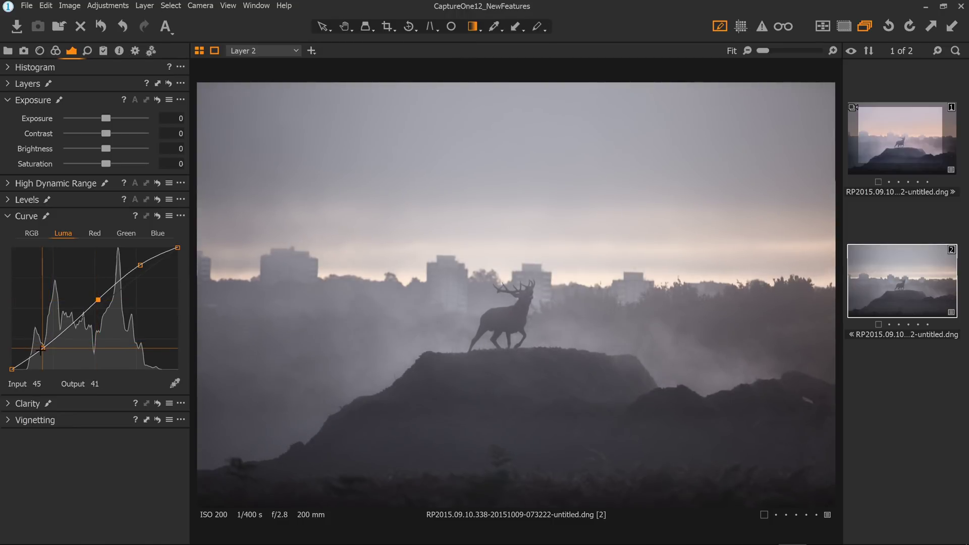
left_click_drag(41, 350, 41, 352)
left_click_drag(98, 299, 100, 291)
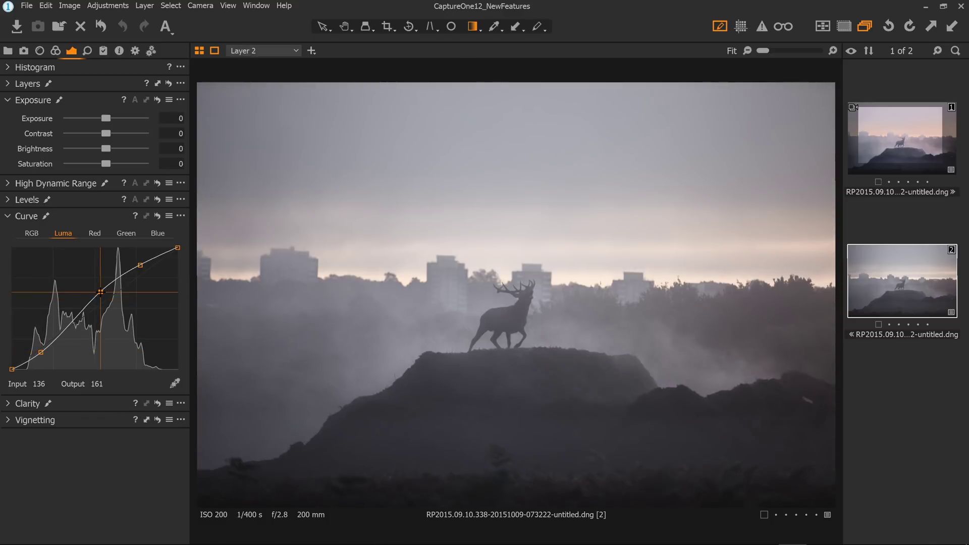
left_click_drag(140, 265, 141, 263)
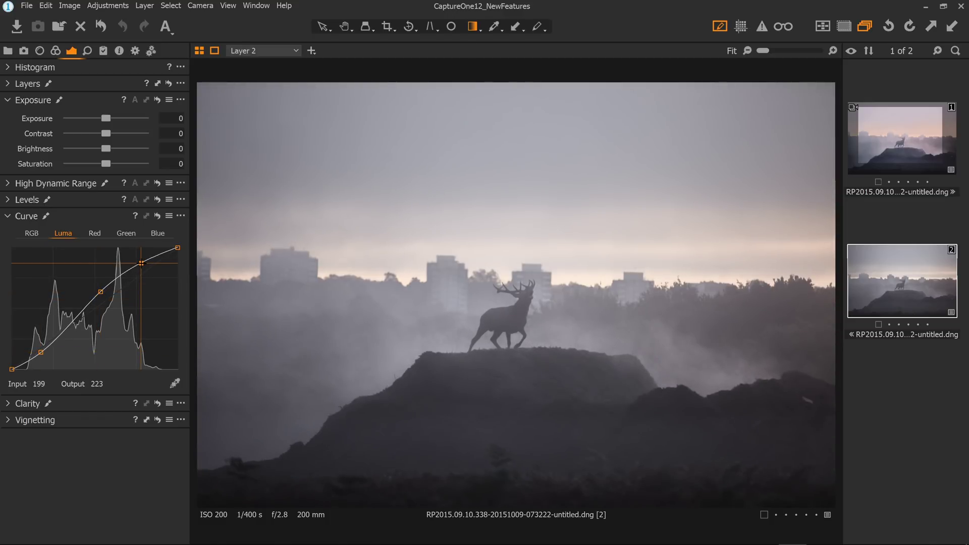
Sample image tones on the curve, show the mask again, and reselect the second stag photo.
key("p")
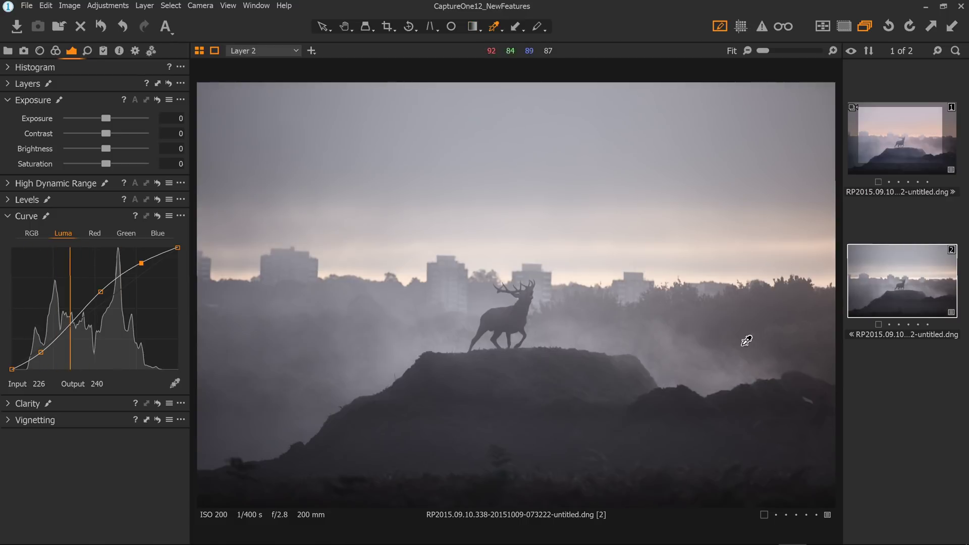
key("m")
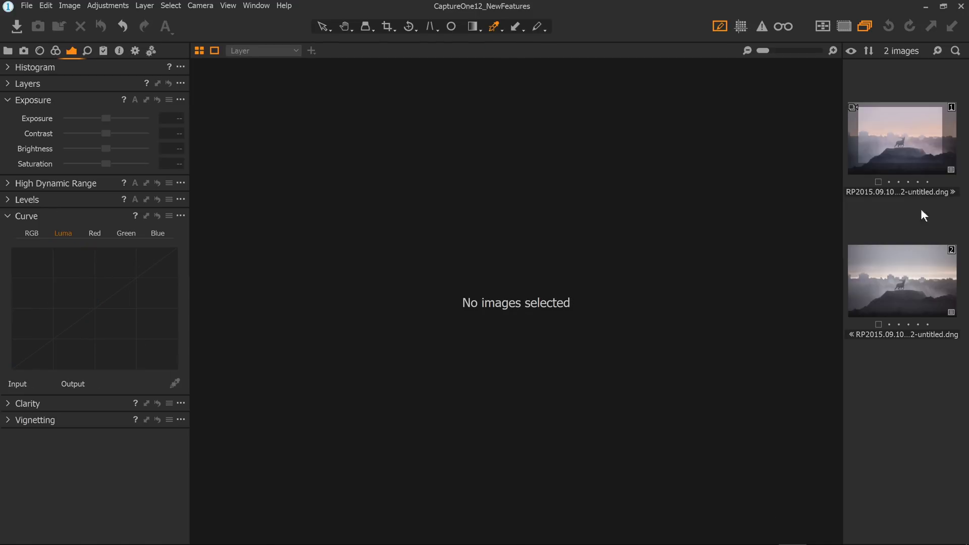
left_click(919, 278)
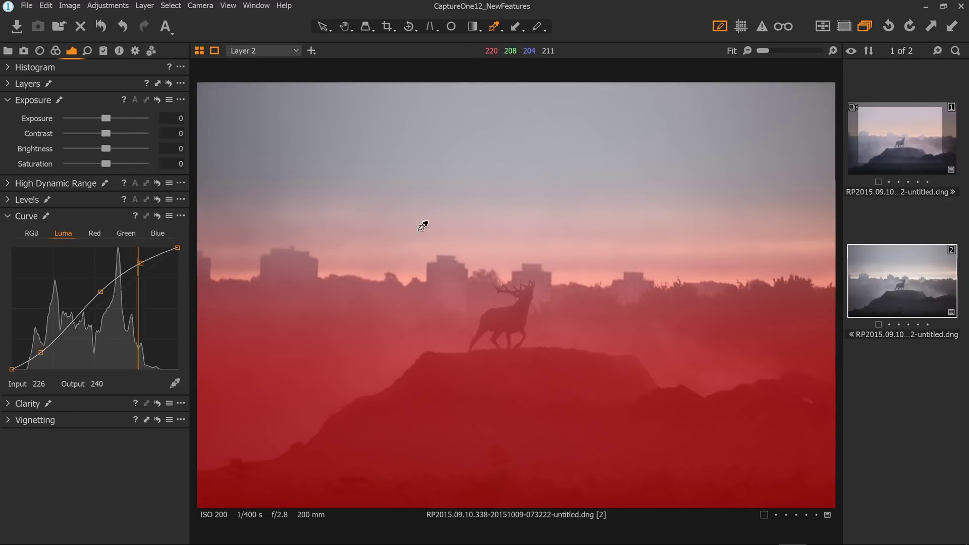
left_click(8, 66)
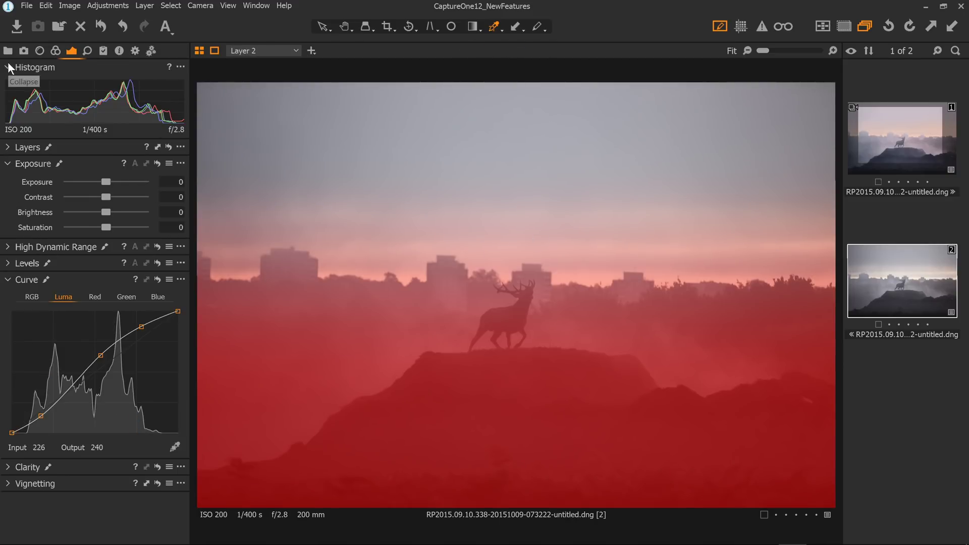
Drag Layer 2's gradient guides and centre handle so the fade crosses the skyline above the stag.
left_click(8, 145)
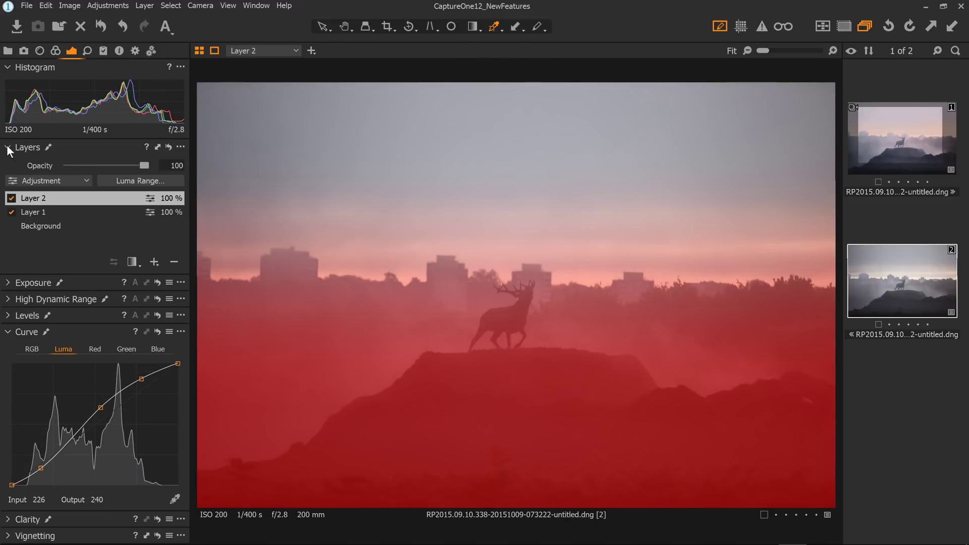
left_click(471, 27)
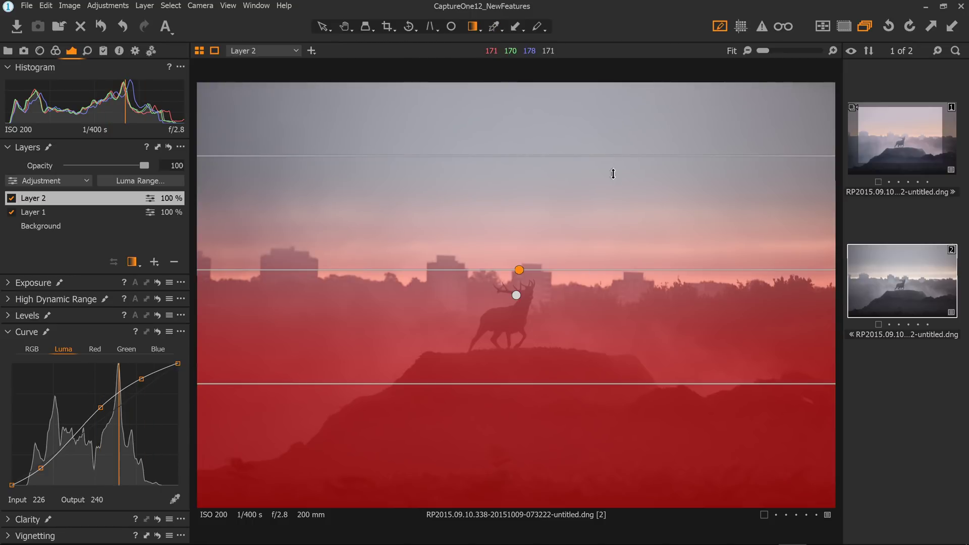
left_click_drag(612, 174, 519, 288)
left_click_drag(520, 327, 522, 245)
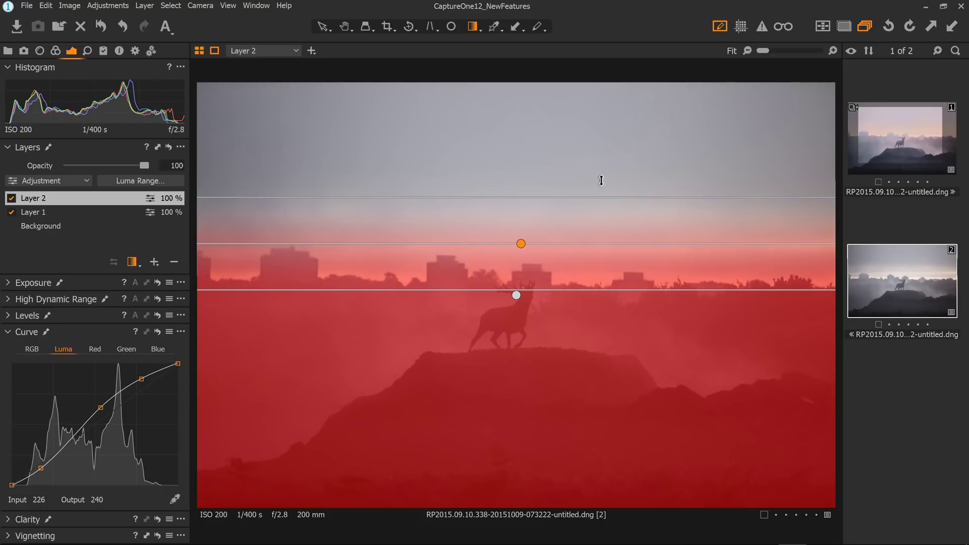
left_click_drag(601, 196, 600, 170)
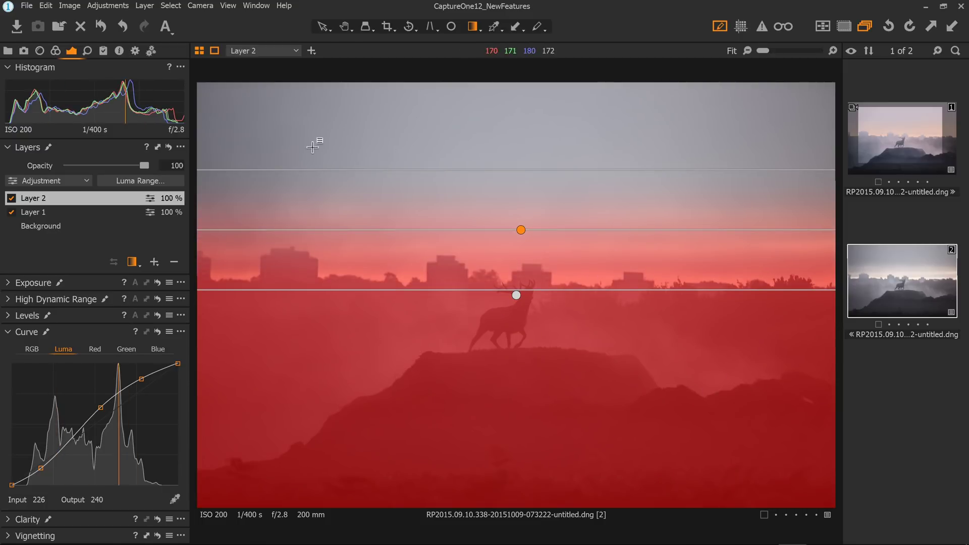
left_click(167, 180)
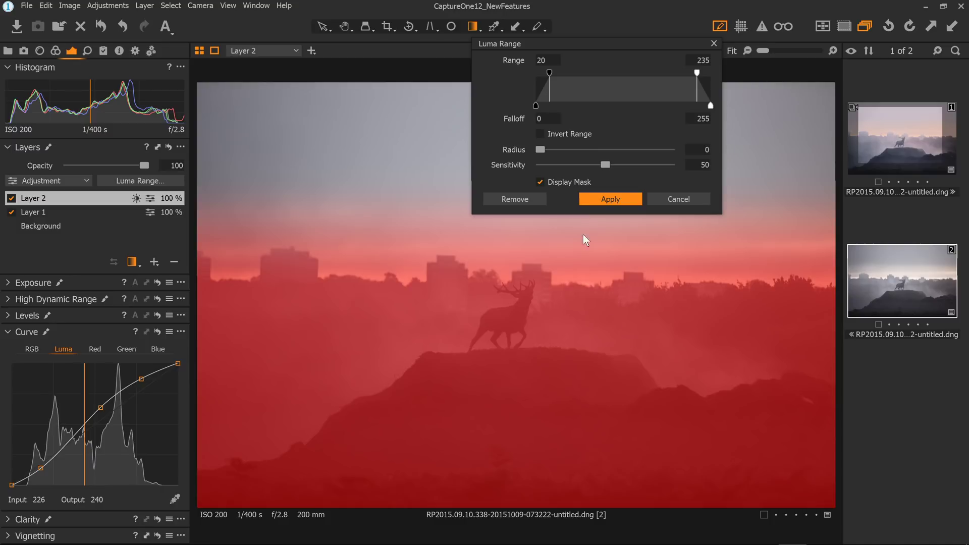
Apply a 20–163 luma range to Layer 2's mask, then hide the mask and switch Layer 2 off.
left_click_drag(698, 75, 650, 70)
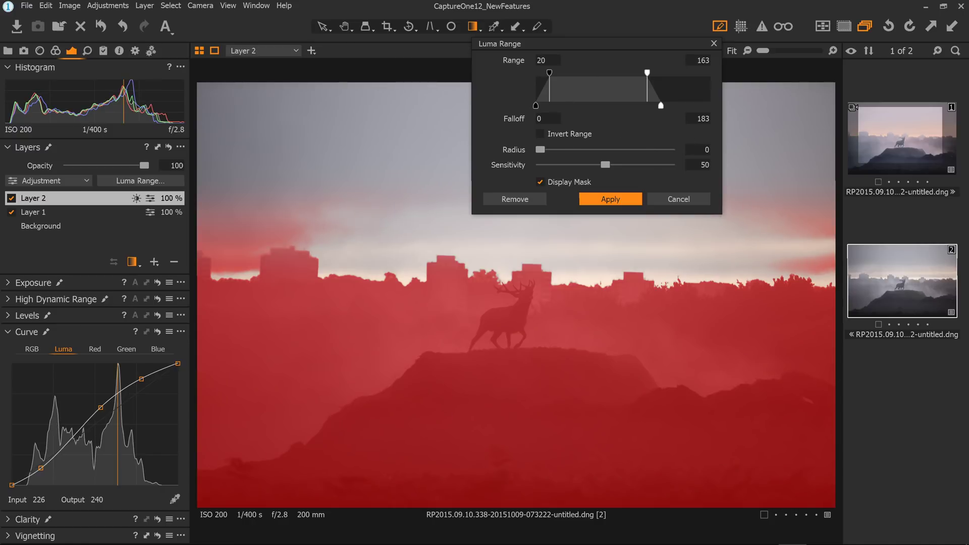
left_click(610, 203)
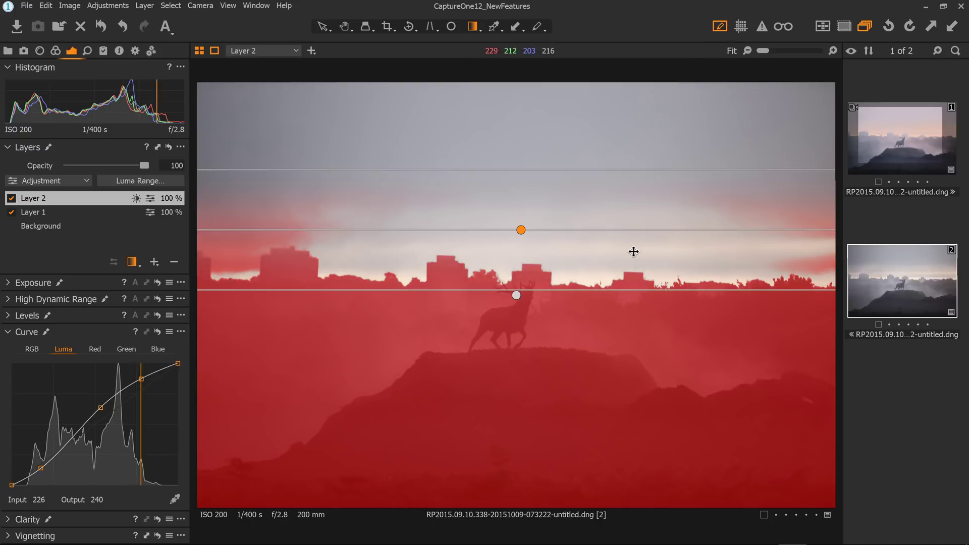
key("m")
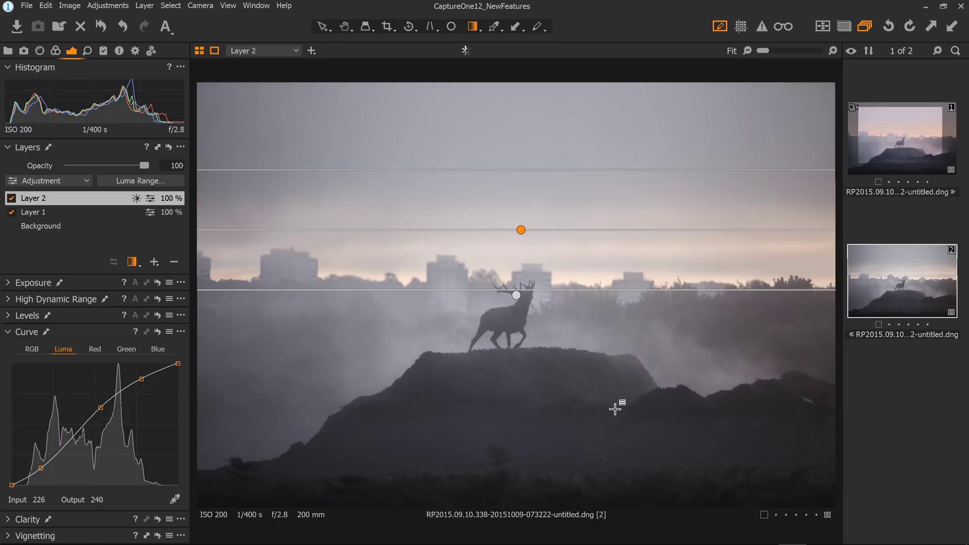
left_click(11, 198)
left_click(11, 198)
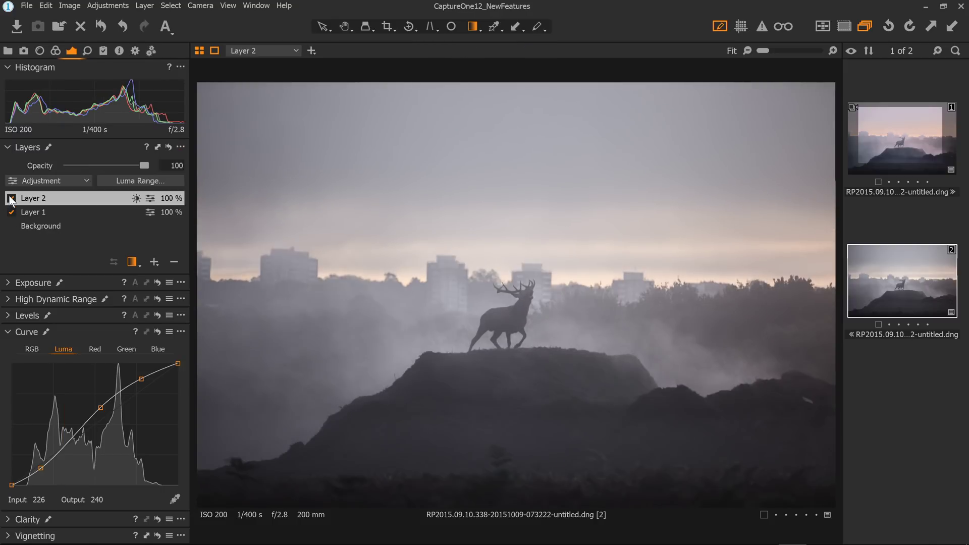
left_click(11, 198)
left_click(11, 197)
left_click(11, 197)
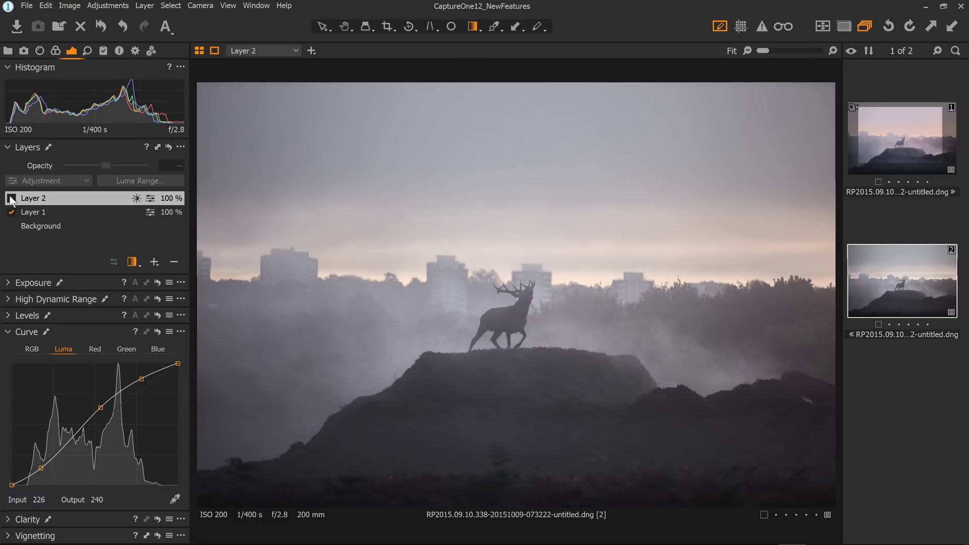
left_click(11, 198)
left_click(11, 197)
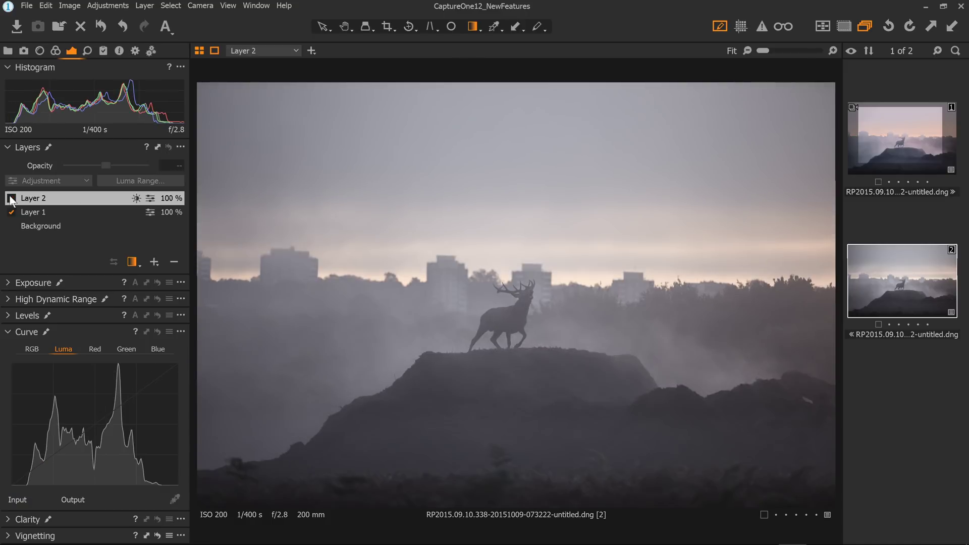
left_click(11, 198)
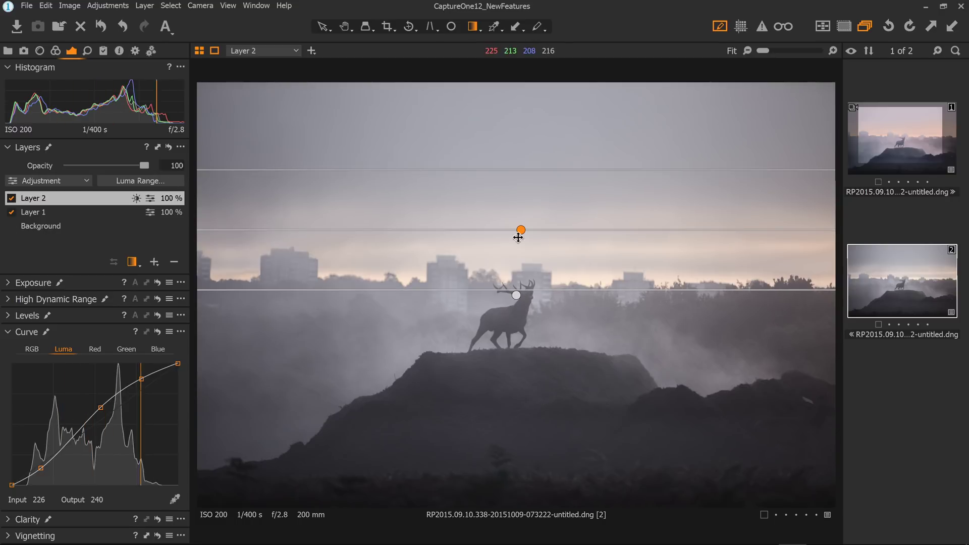
left_click(173, 262)
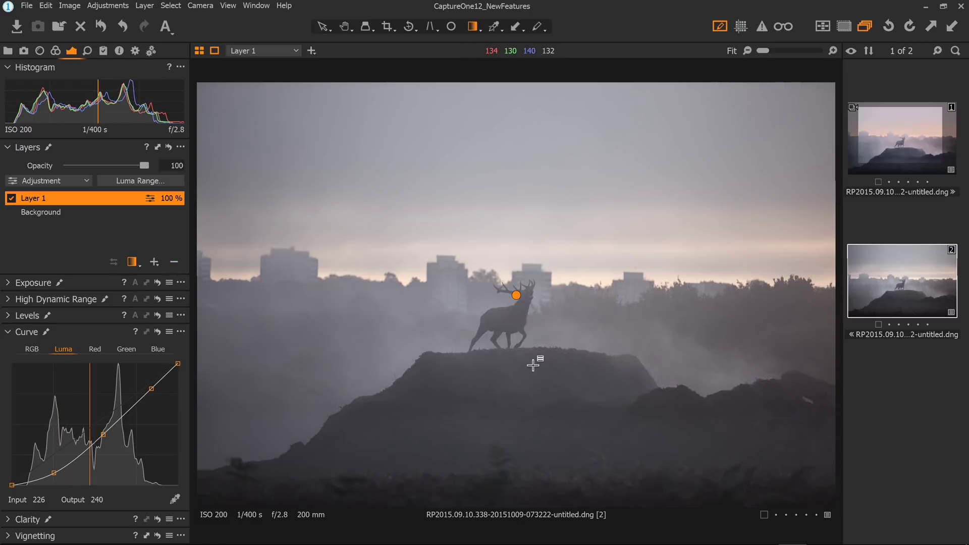
Undo the stray Layer 1 gradient, then add Layer 2 with a horizon linear gradient and a darkening Luma curve point.
left_click_drag(534, 334, 534, 192)
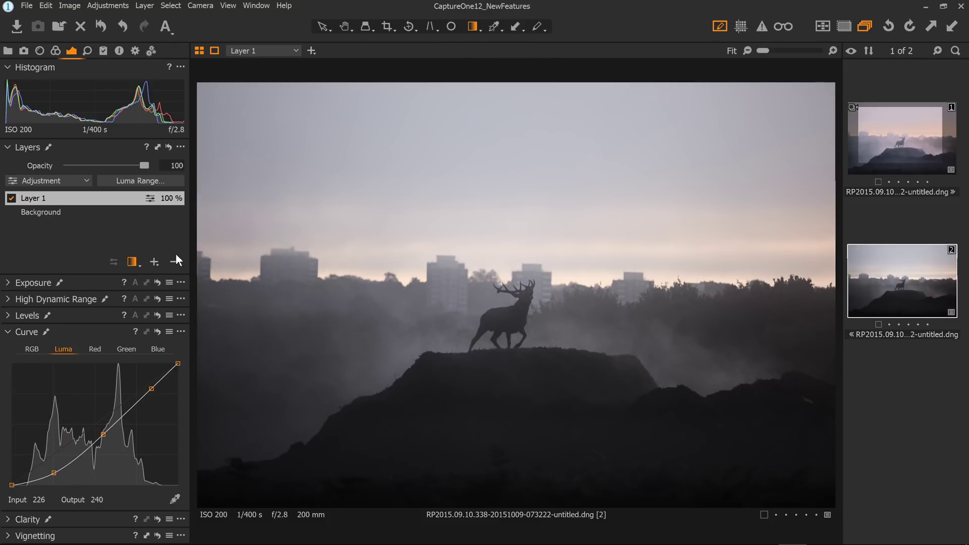
key("ctrl+z")
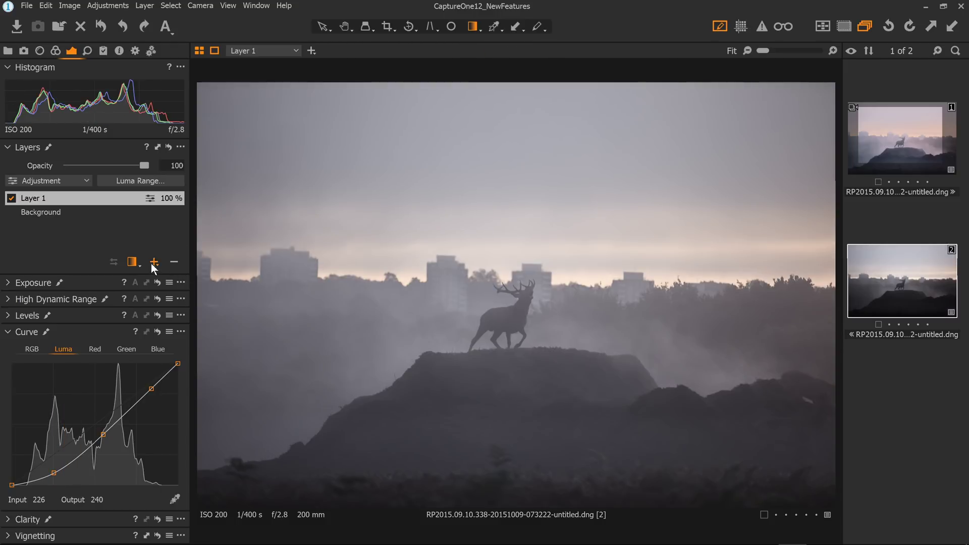
left_click(154, 262)
left_click_drag(530, 320, 522, 207)
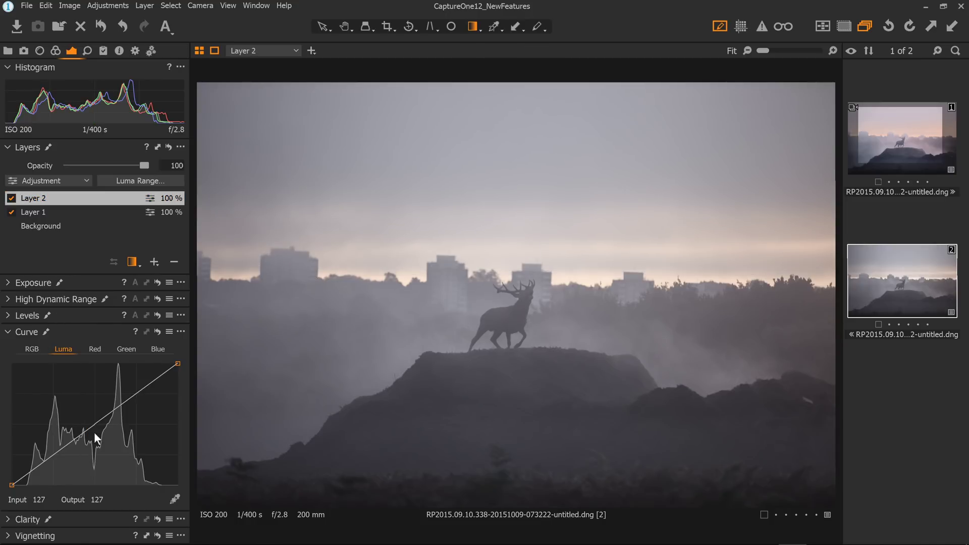
left_click_drag(102, 418, 103, 441)
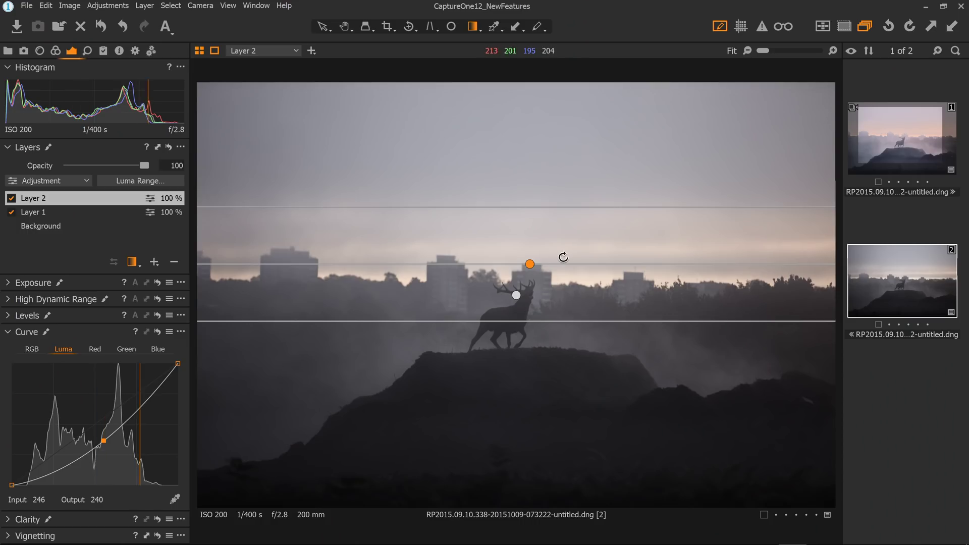
Move and narrow Layer 2's gradient lines so the transition band sits on the skyline behind the stag.
left_click_drag(556, 225, 579, 169)
left_click_drag(591, 192, 573, 141)
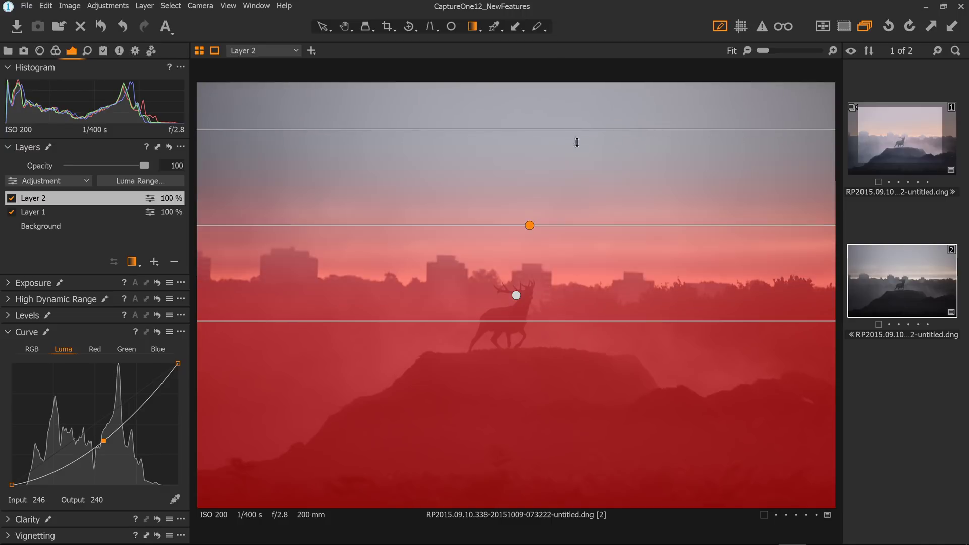
left_click_drag(588, 226, 635, 209)
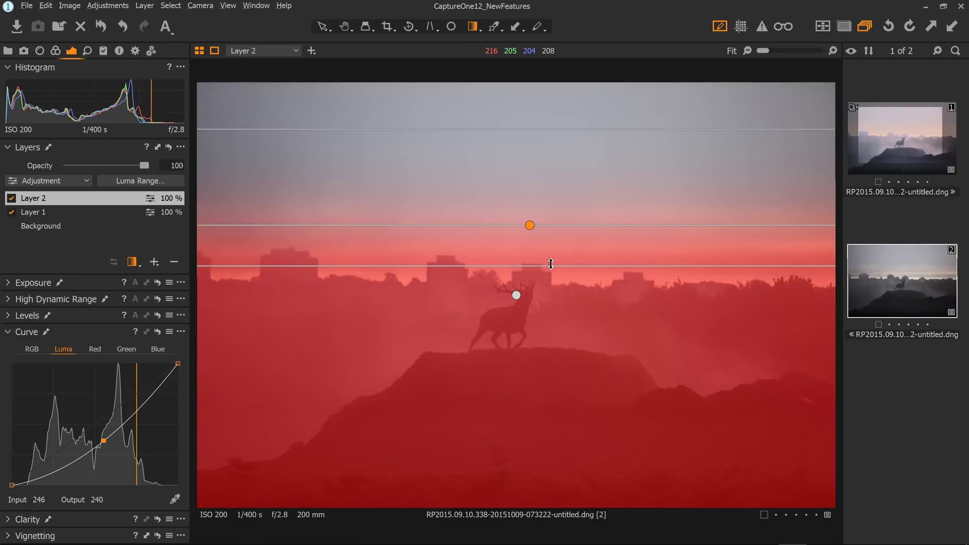
left_click_drag(553, 266, 558, 288)
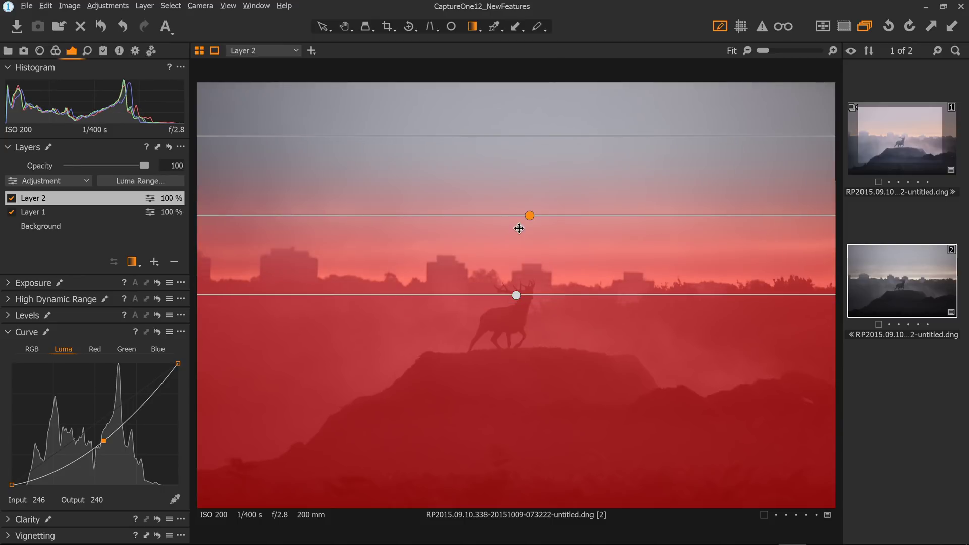
left_click_drag(530, 224, 536, 273)
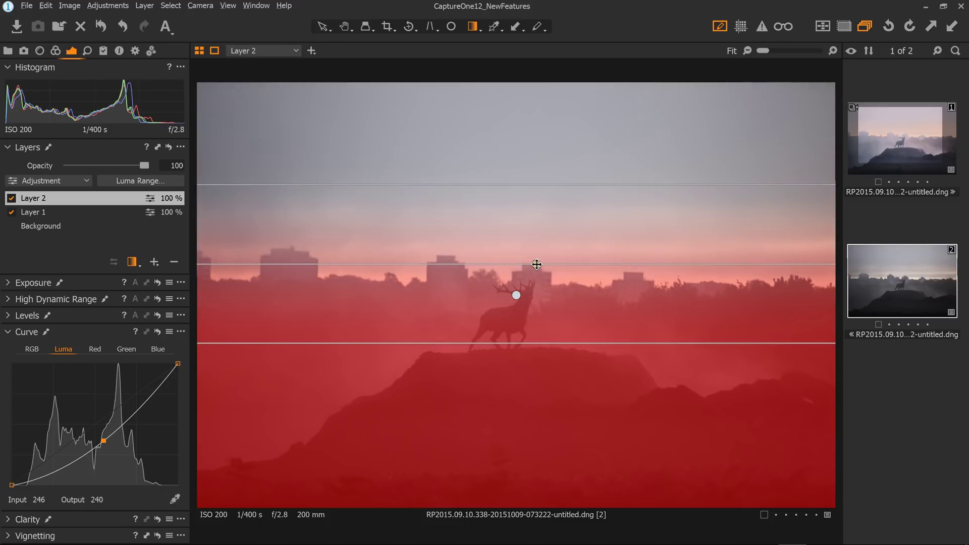
mouse_move(597, 340)
left_mouse_down()
mouse_move(599, 285)
mouse_move(603, 327)
left_mouse_up()
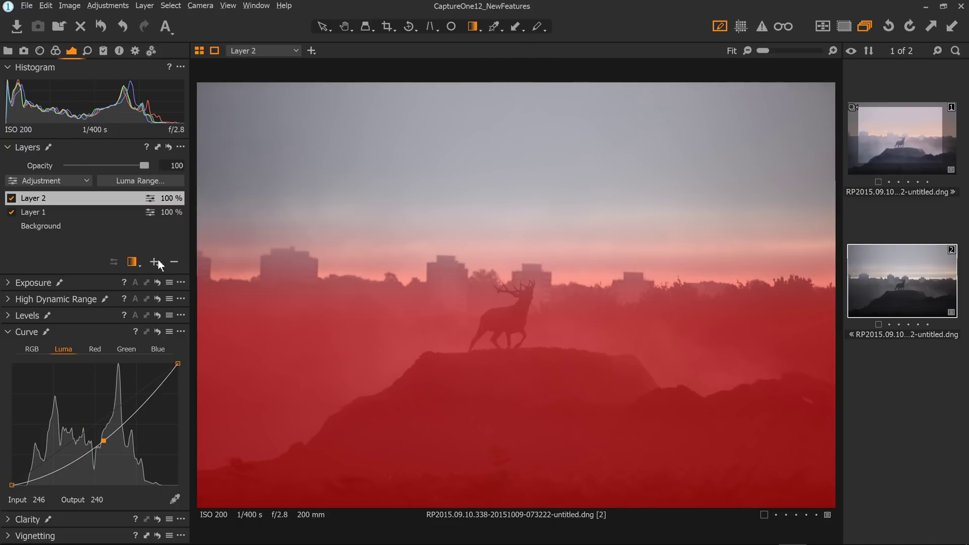
Add a new empty adjustment Layer 3 above Layer 2.
left_click(154, 261)
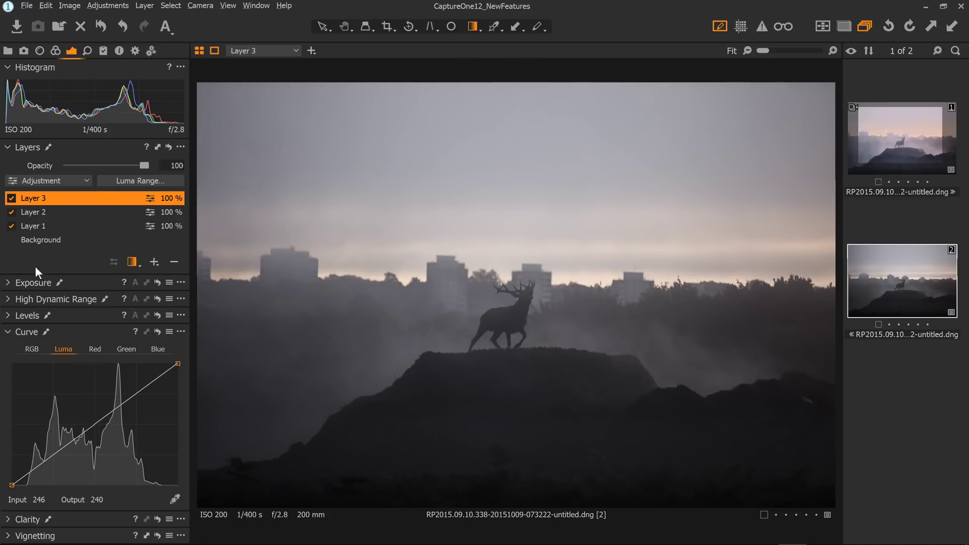
Switch off Layers 2 and 1 and select the Draw Radial Gradient Mask tool.
left_click(12, 212)
left_click(11, 226)
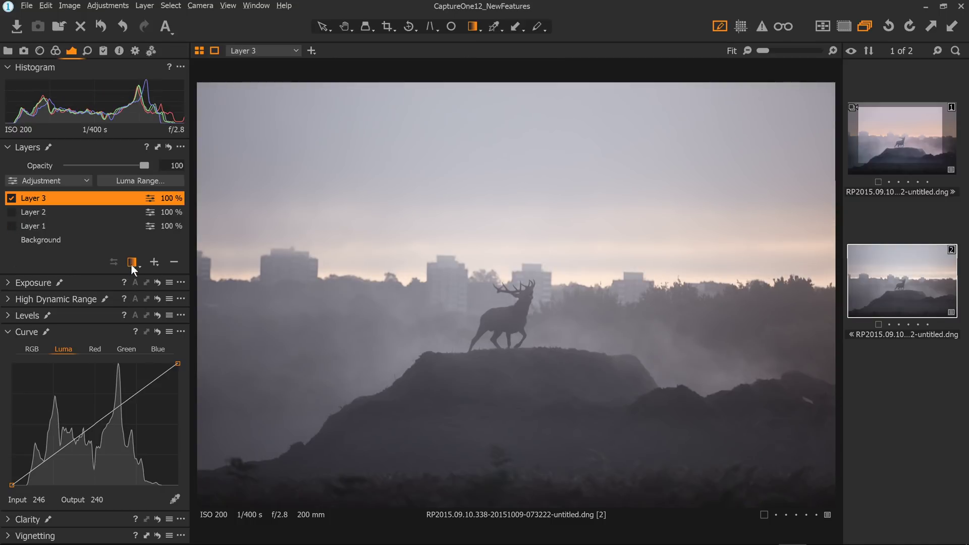
left_click(131, 264)
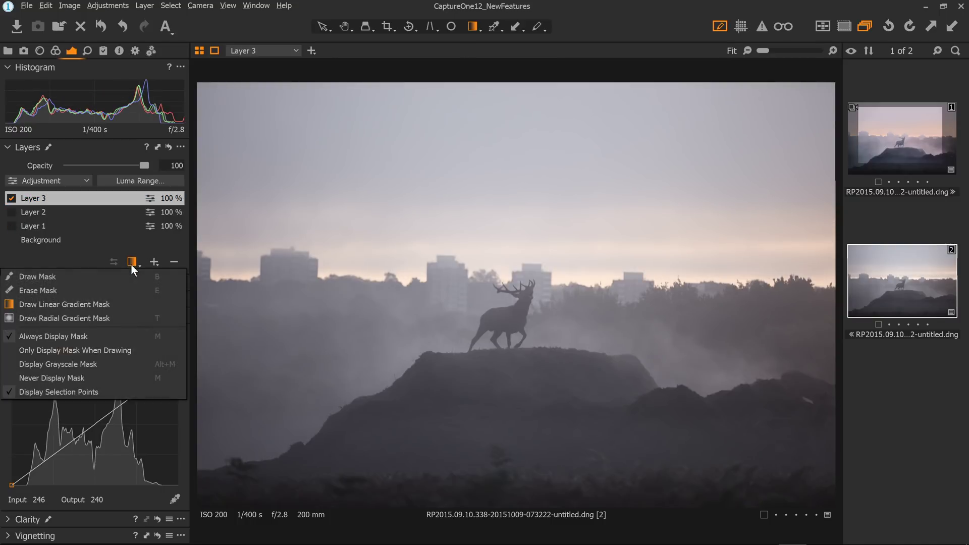
left_click(122, 317)
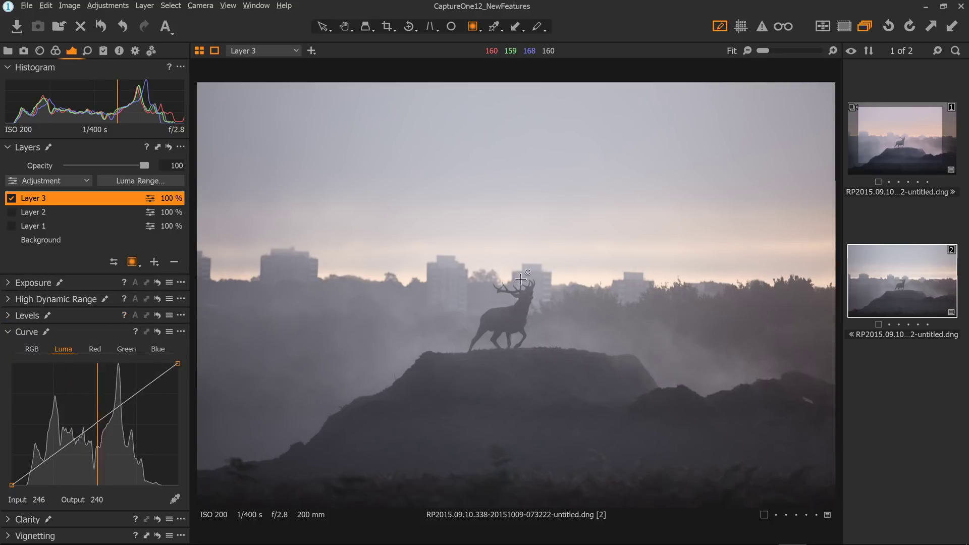
Draw a radial gradient centred on the stag, then adjust its width, height and inner feather.
left_click_drag(465, 285, 503, 298)
left_click_drag(549, 323, 631, 373)
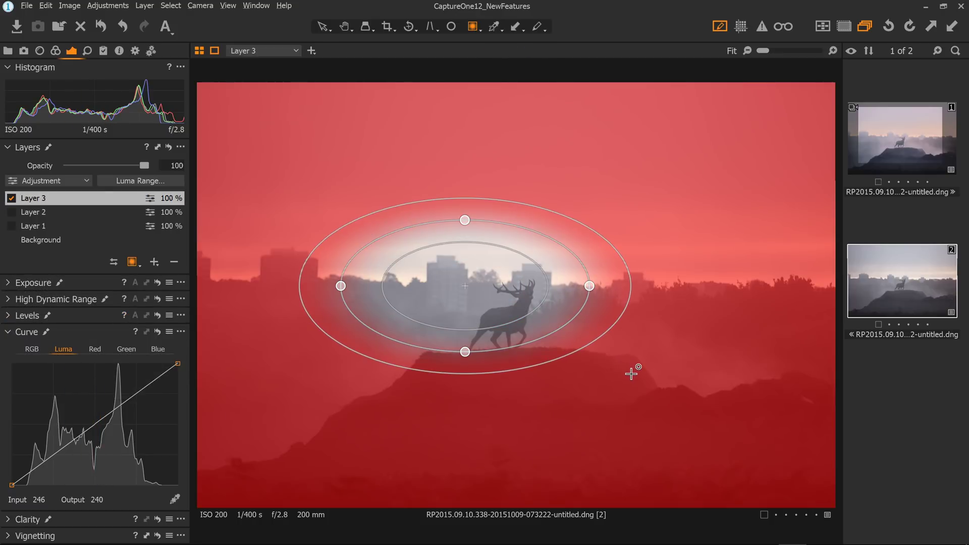
left_click_drag(485, 295, 532, 318)
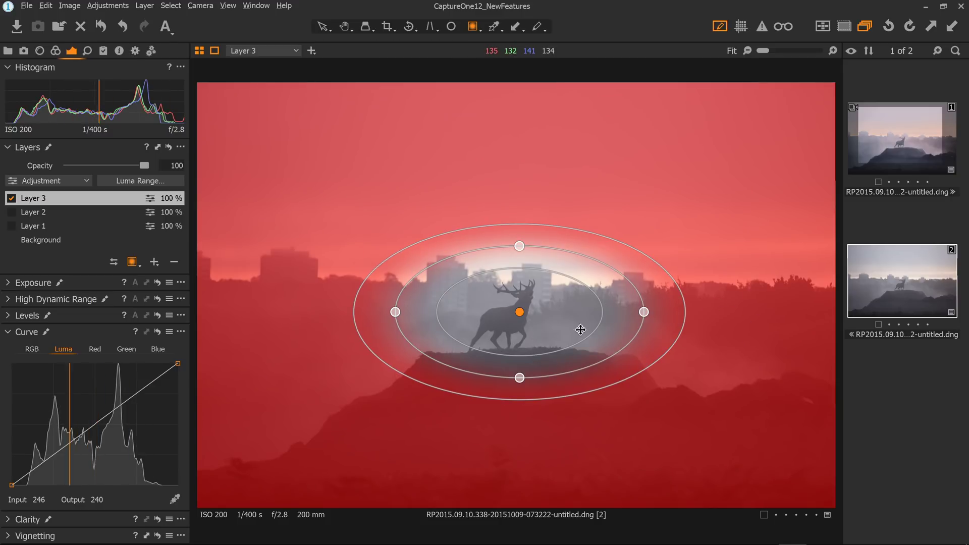
mouse_move(606, 312)
left_mouse_down()
mouse_move(623, 310)
mouse_move(598, 311)
left_mouse_up()
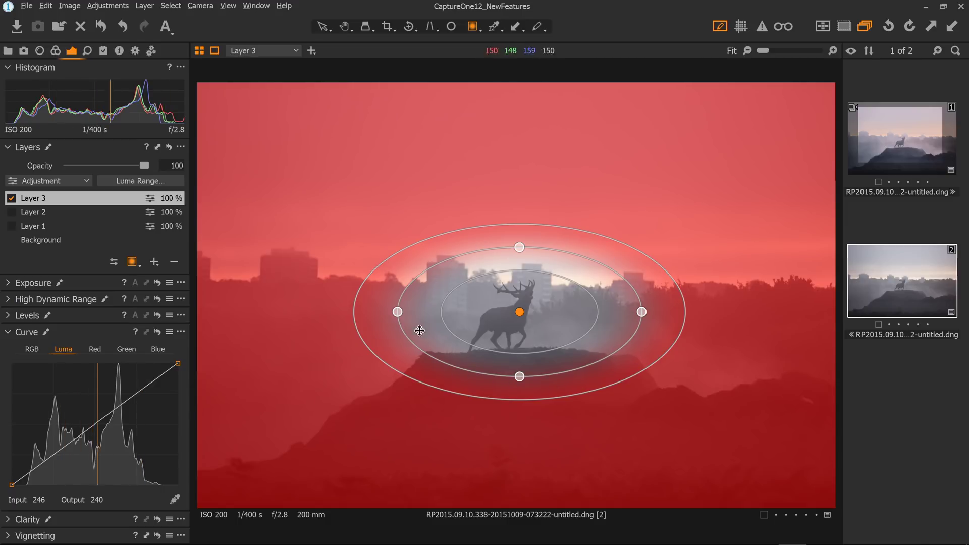
left_click_drag(397, 312, 331, 312)
left_click_drag(516, 251, 520, 215)
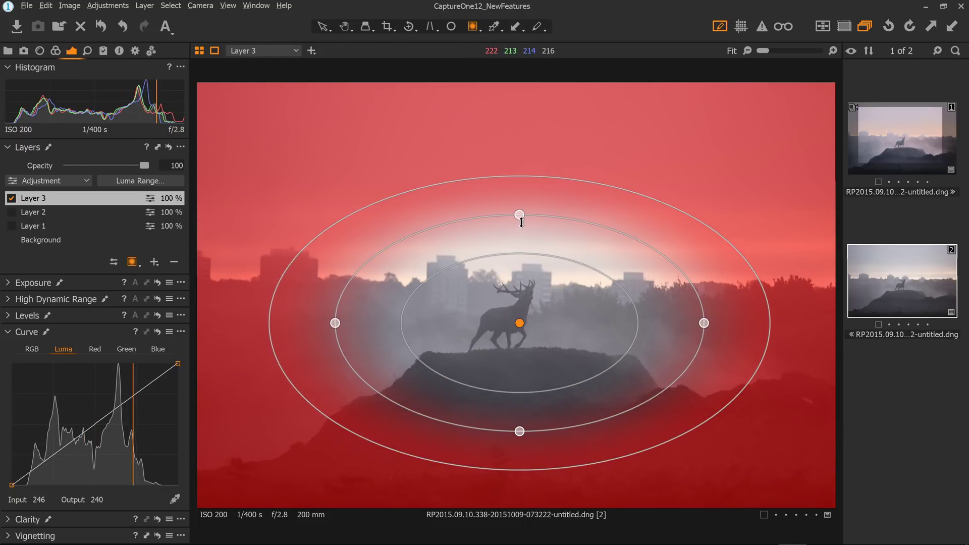
mouse_move(521, 223)
left_mouse_down()
mouse_move(523, 252)
mouse_move(519, 183)
mouse_move(517, 263)
mouse_move(538, 283)
mouse_move(519, 204)
left_mouse_up()
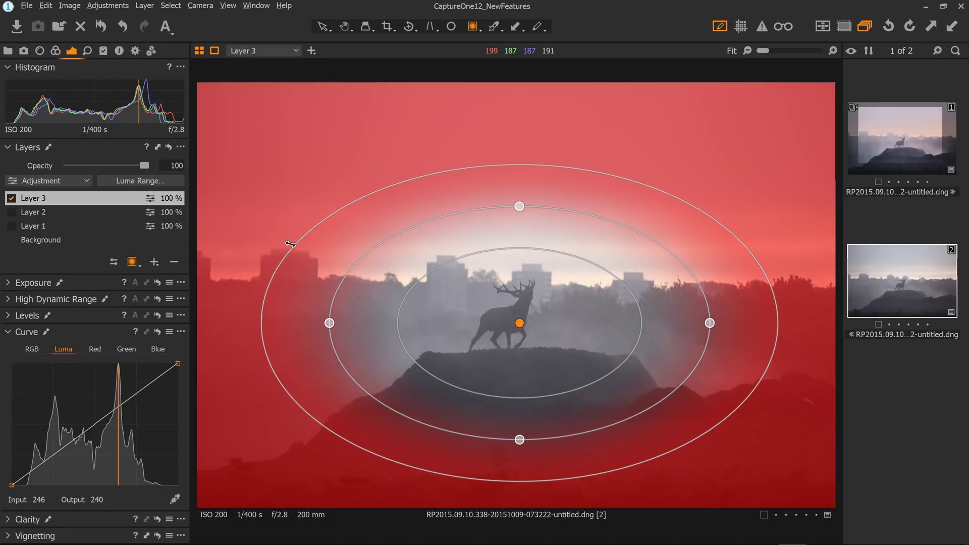
Enlarge the radial mask's outer feather, tilt it slightly, and switch to the Hand tool.
left_click_drag(290, 244, 193, 221)
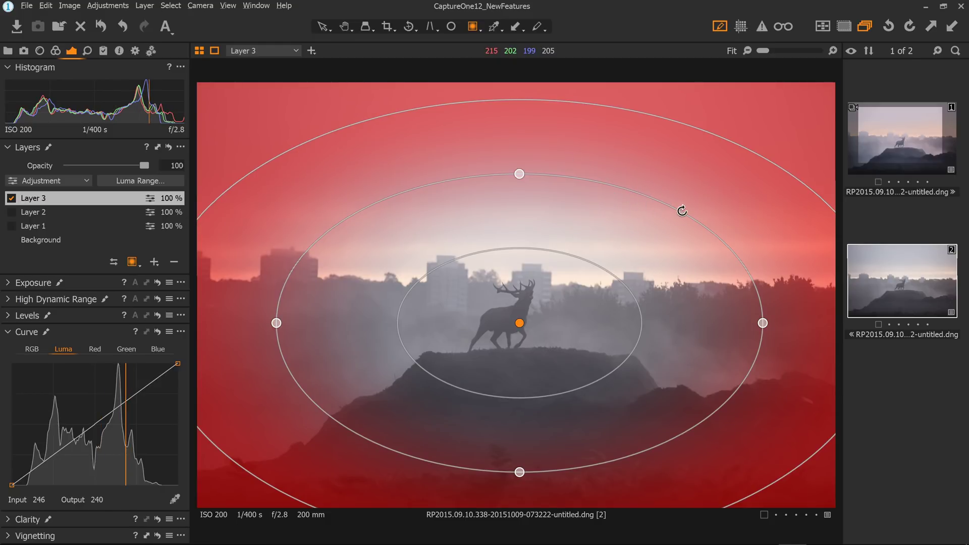
left_click_drag(683, 210, 722, 264)
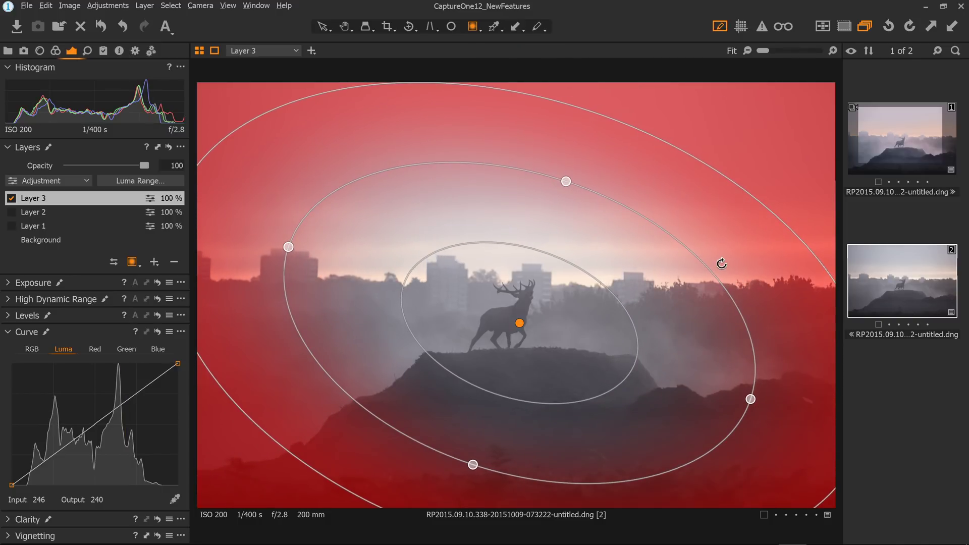
key("h")
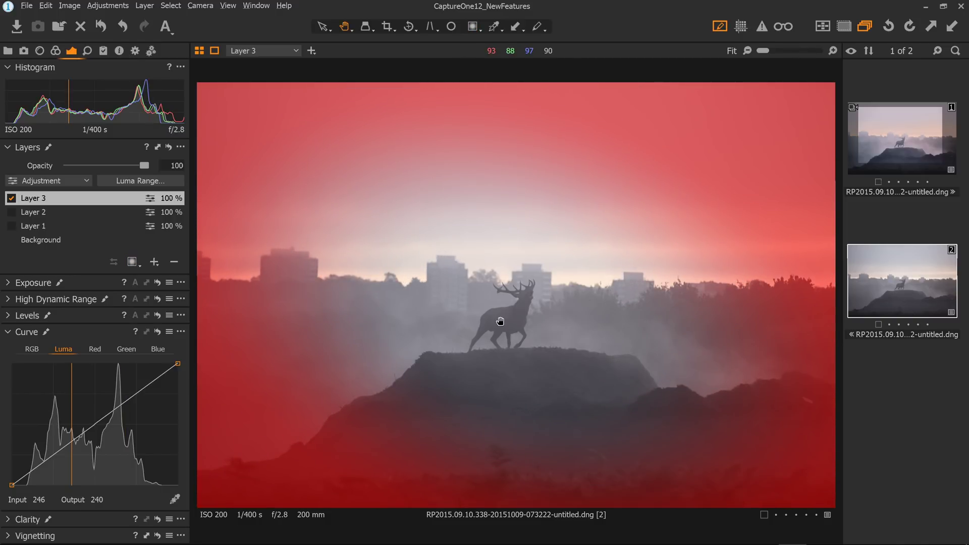
left_click(11, 282)
Set Layer 3's Exposure to -0.5, then switch Layer 3 off.
left_click_drag(111, 300, 102, 297)
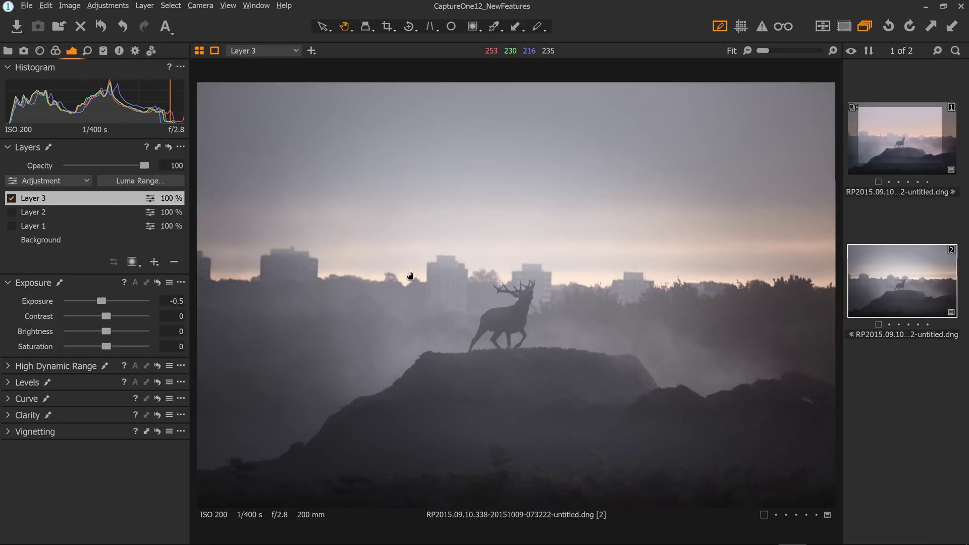
left_click(11, 199)
Select Layer 1, switch it back on, and view its sky mask with Display Grayscale Mask.
left_click(51, 224)
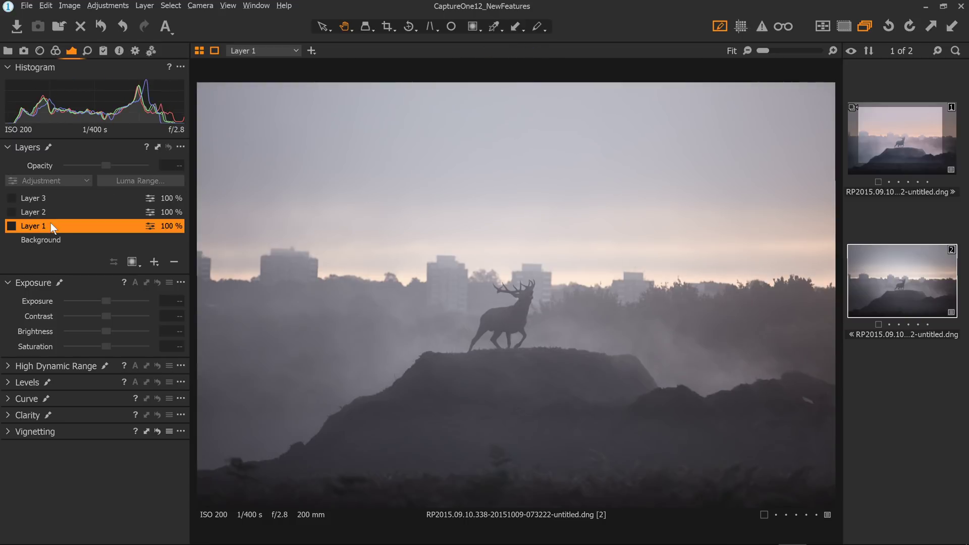
left_click(12, 226)
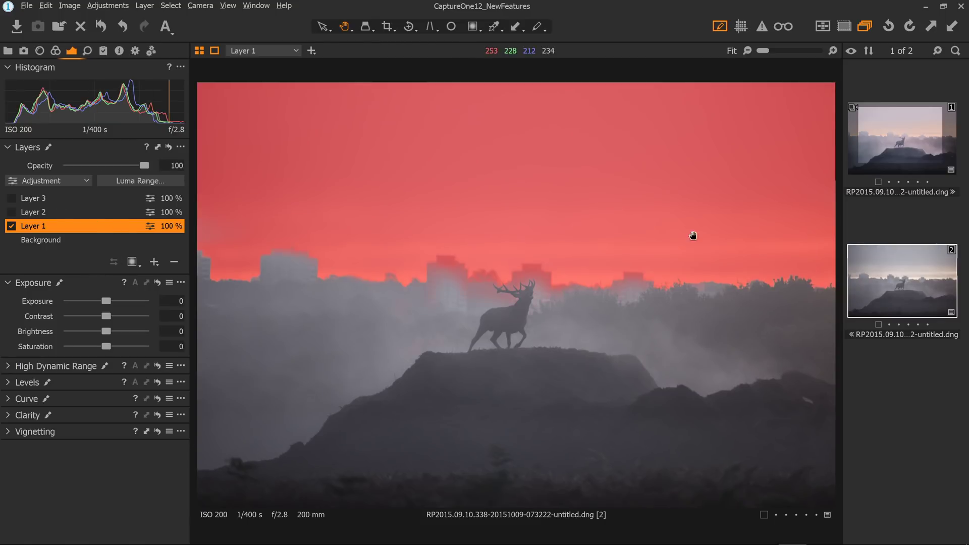
left_click(134, 264)
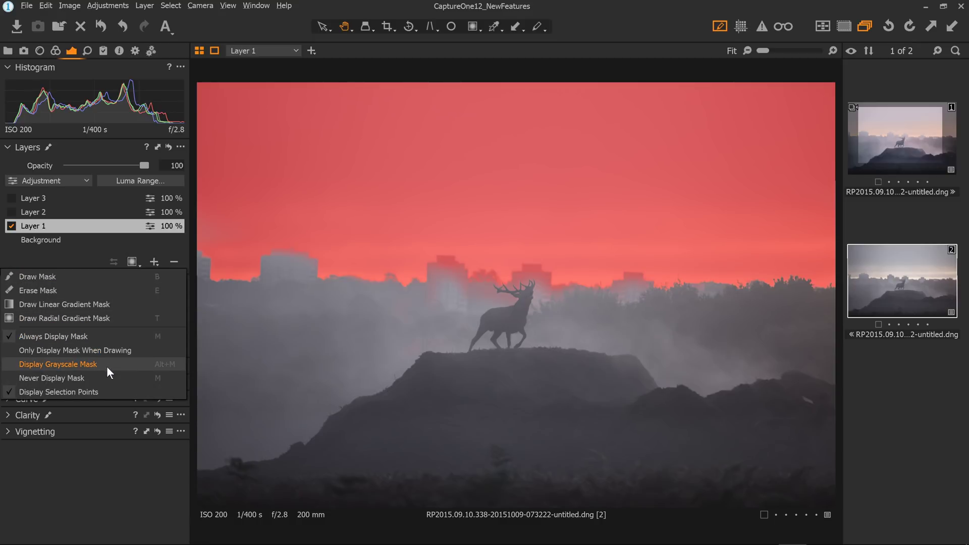
left_click(108, 365)
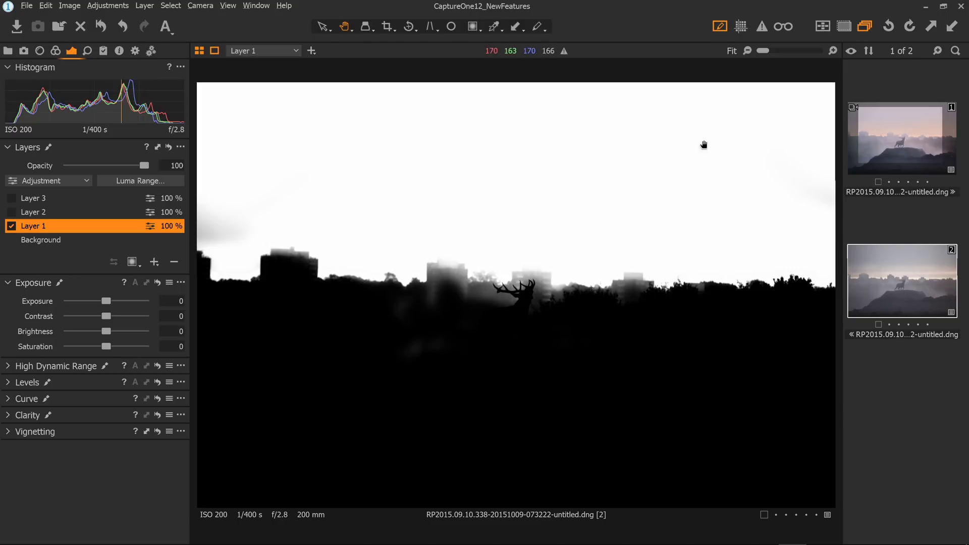
Choose Always Display Mask to show Layer 1's mask as a red overlay.
left_click(129, 261)
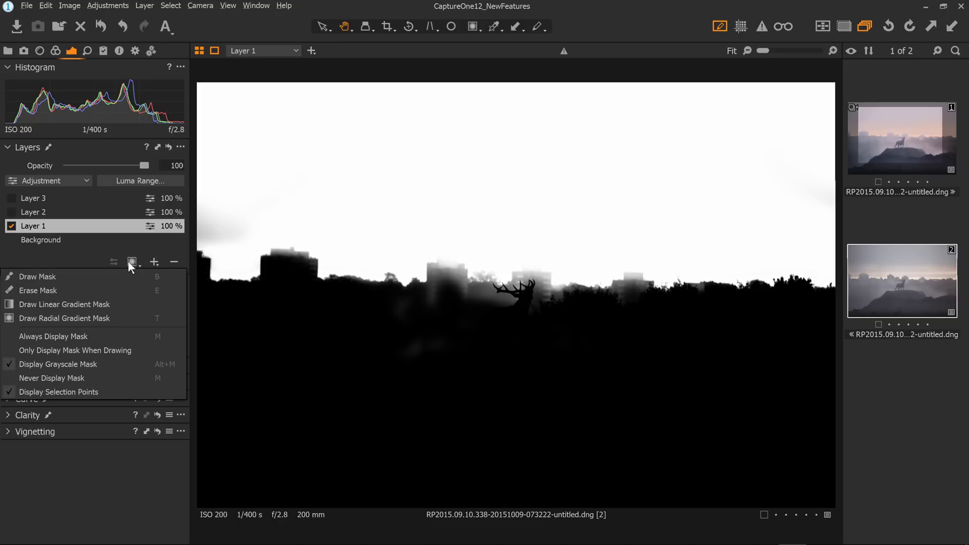
left_click(90, 336)
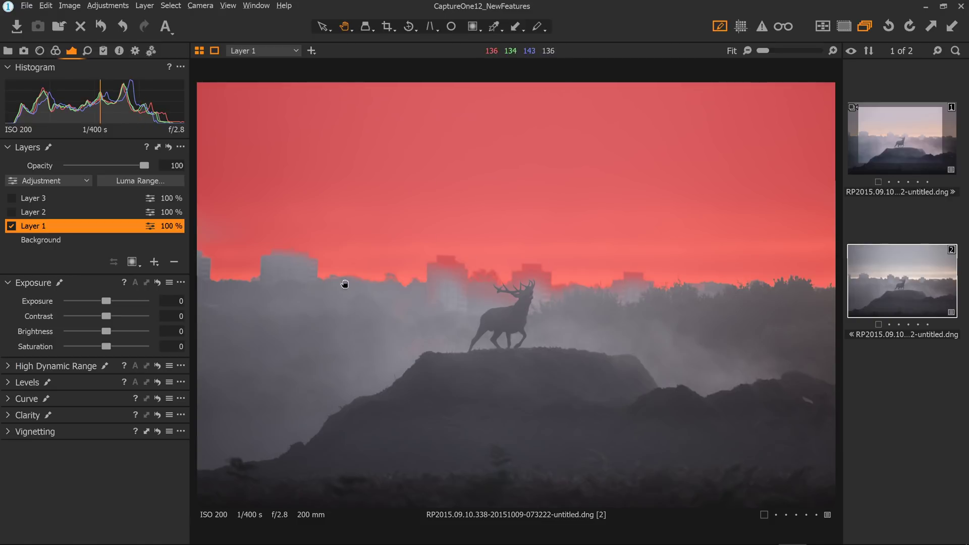
Open Layer 1's Luma Range dialog (Range 20–235) and move it left over the image.
left_click(177, 181)
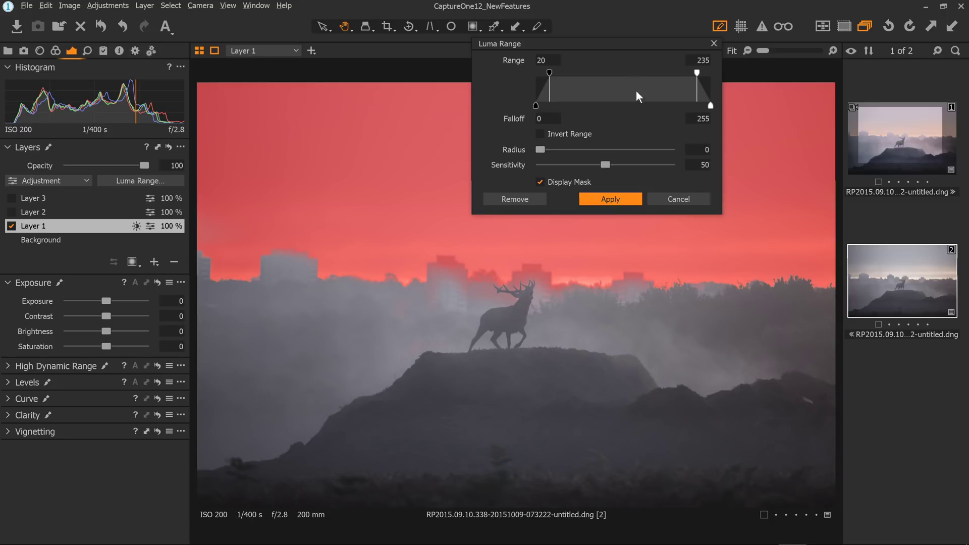
left_click_drag(627, 47, 430, 86)
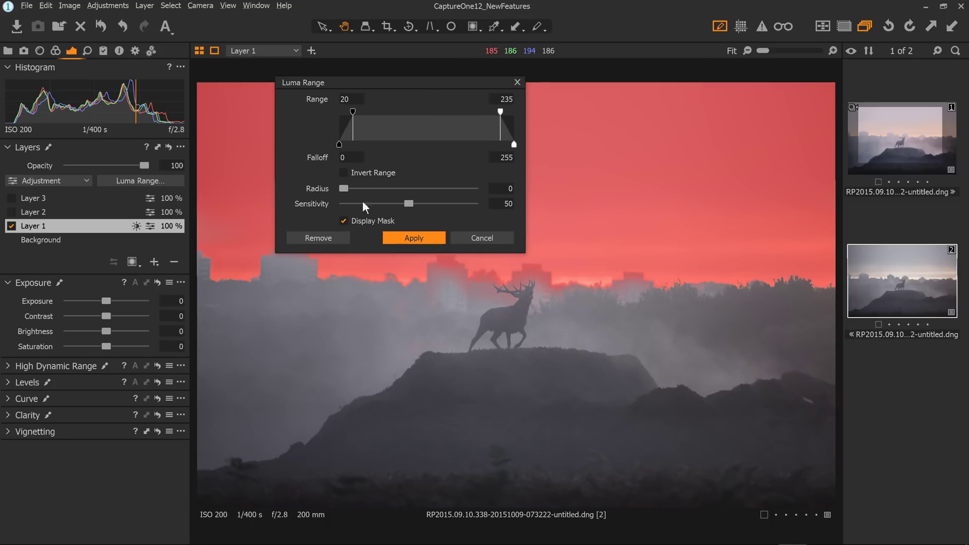